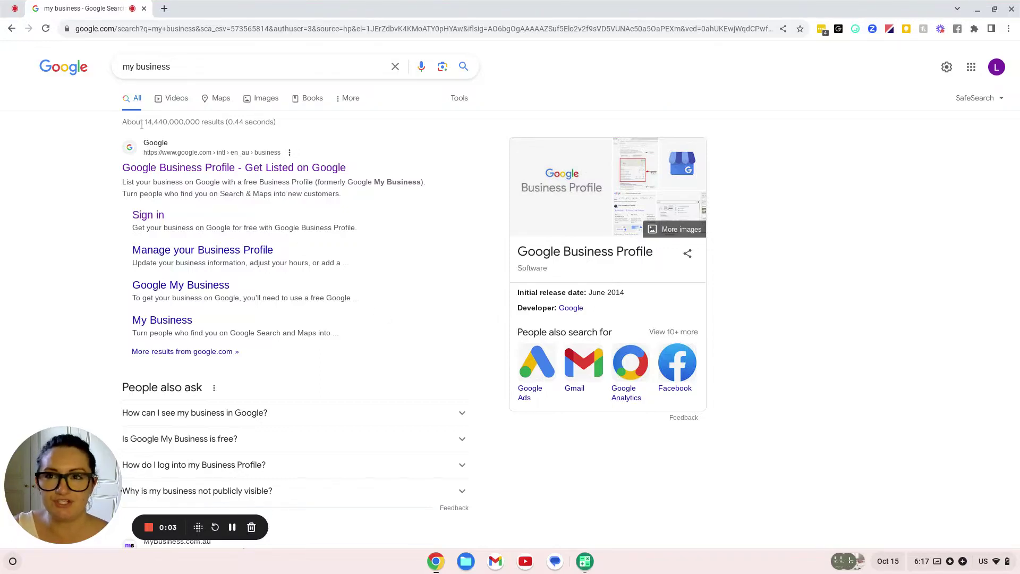
Check the signed-in Google account and open the Business Profile sign-in page
left_click(995, 66)
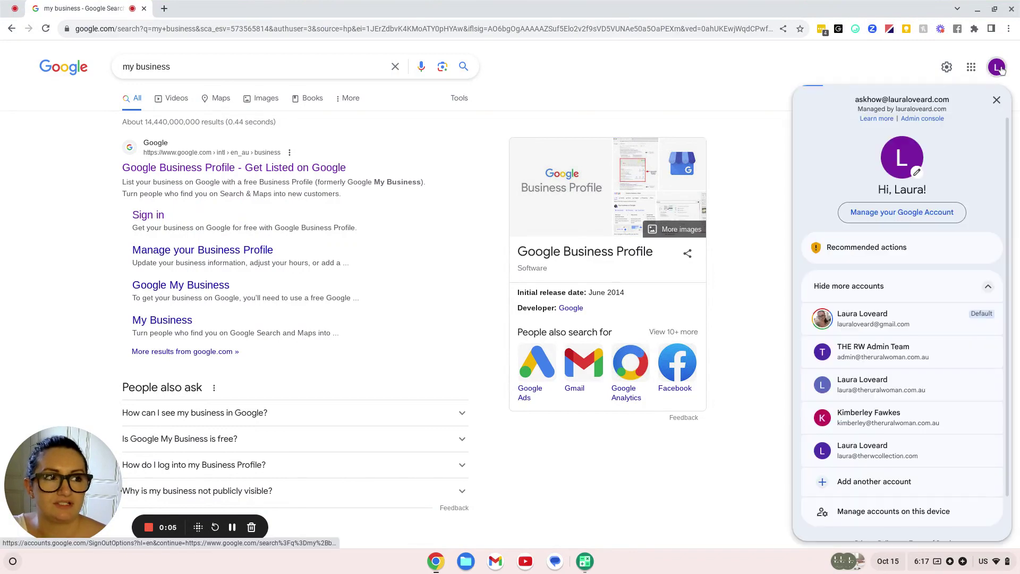
left_click(995, 66)
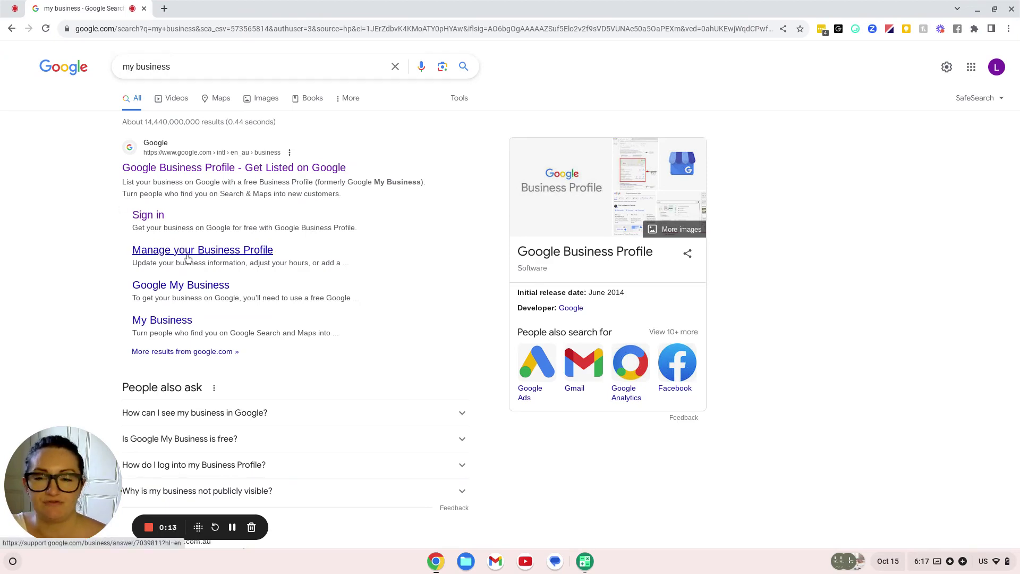
left_click(151, 215)
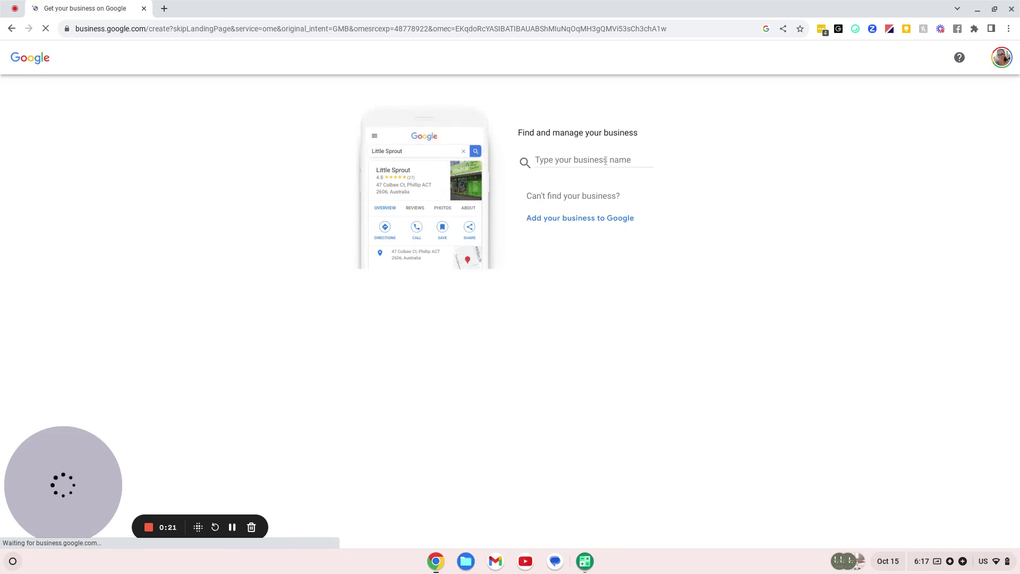
Enter the owner's name, properly capitalised, and create a new business with it
left_click(598, 161)
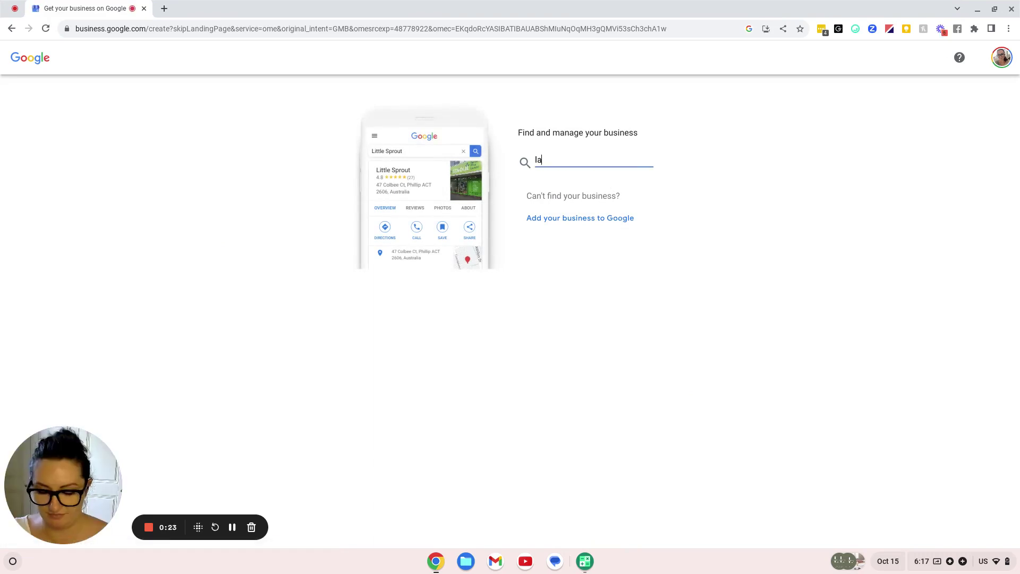
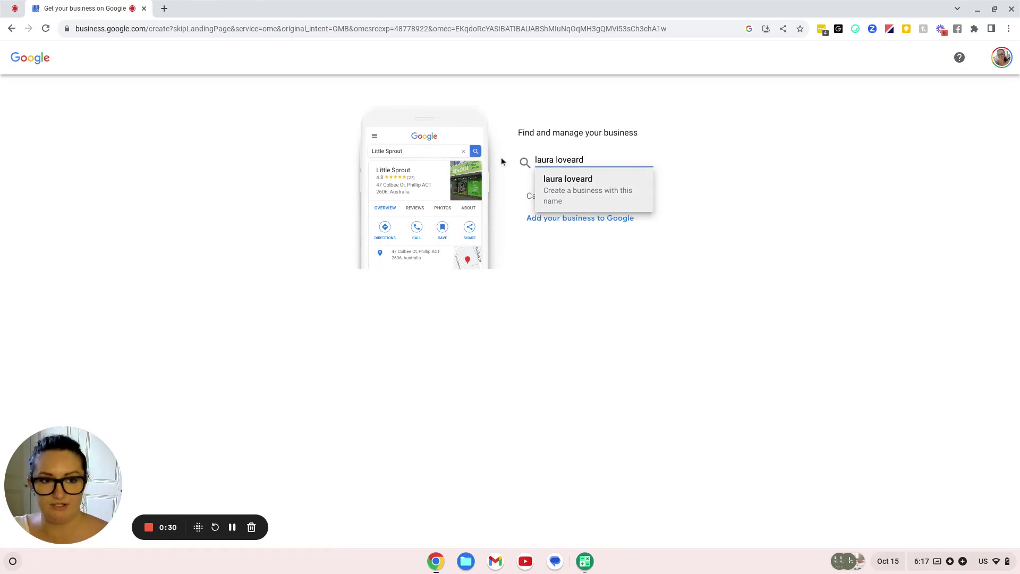
key("ctrl+shift+Left")
key("ctrl+shift+Left")
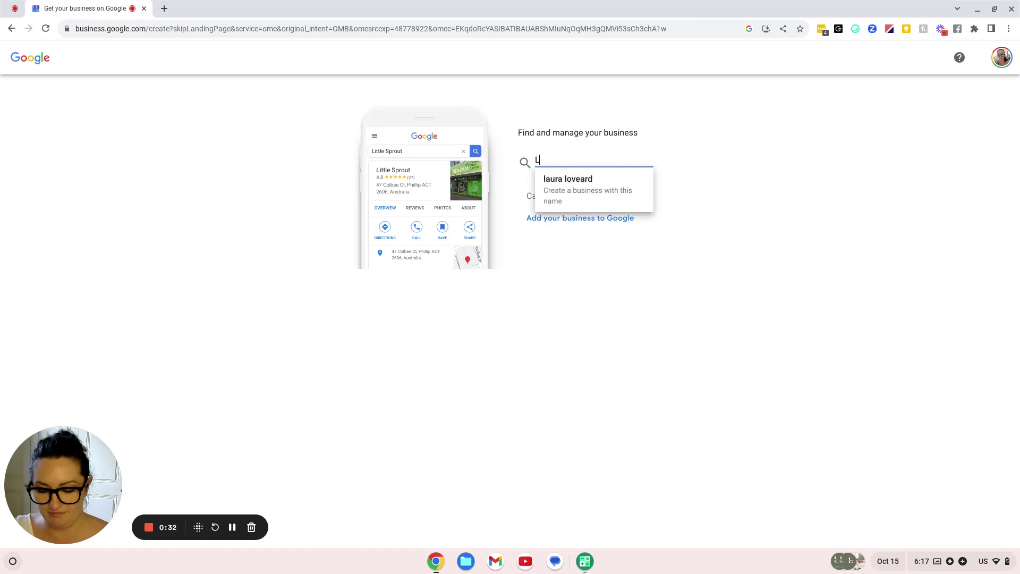
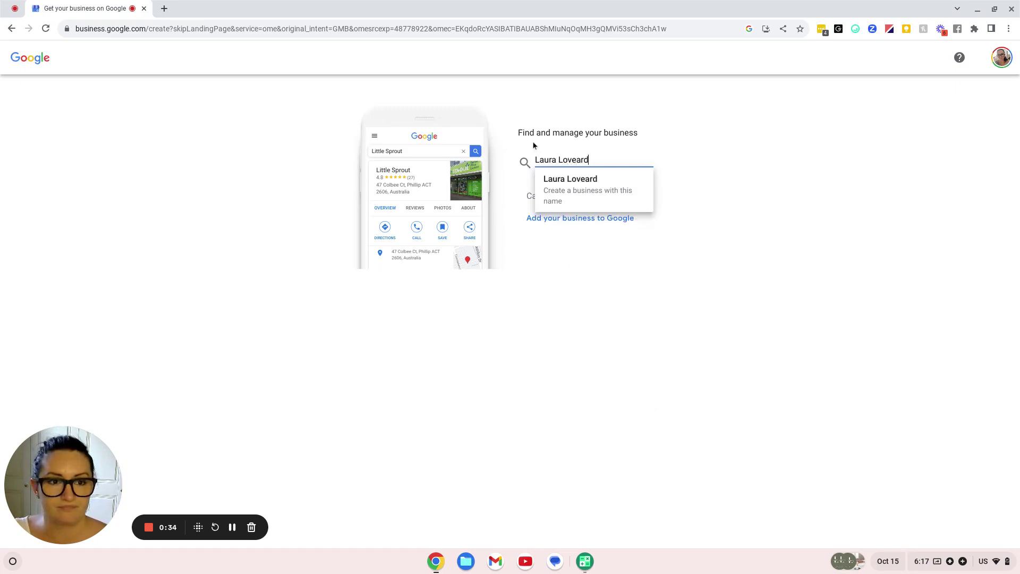
left_click(566, 193)
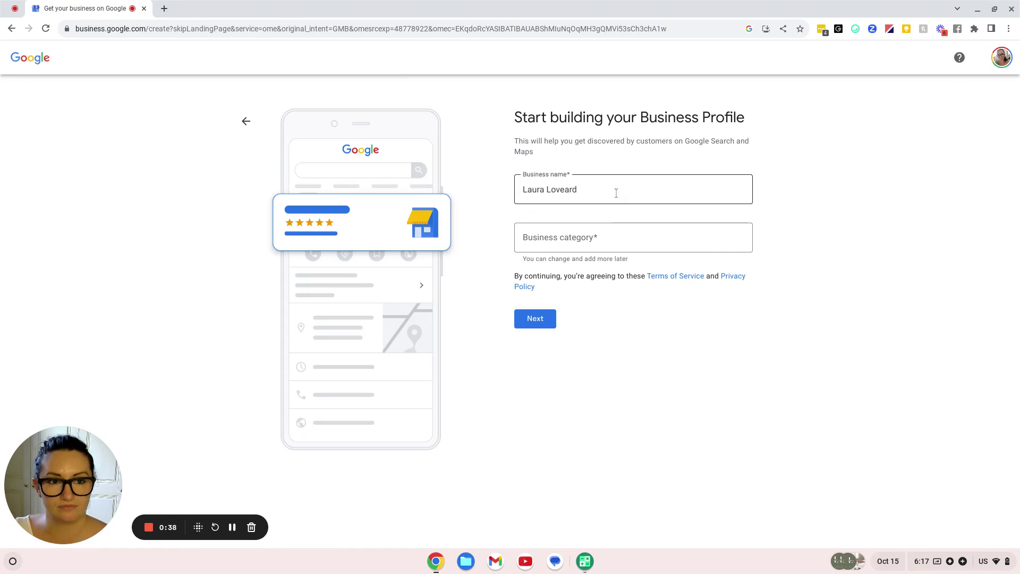
Append 'Business Development' to the name and choose the Business development service category
left_click(617, 193)
type("Business ")
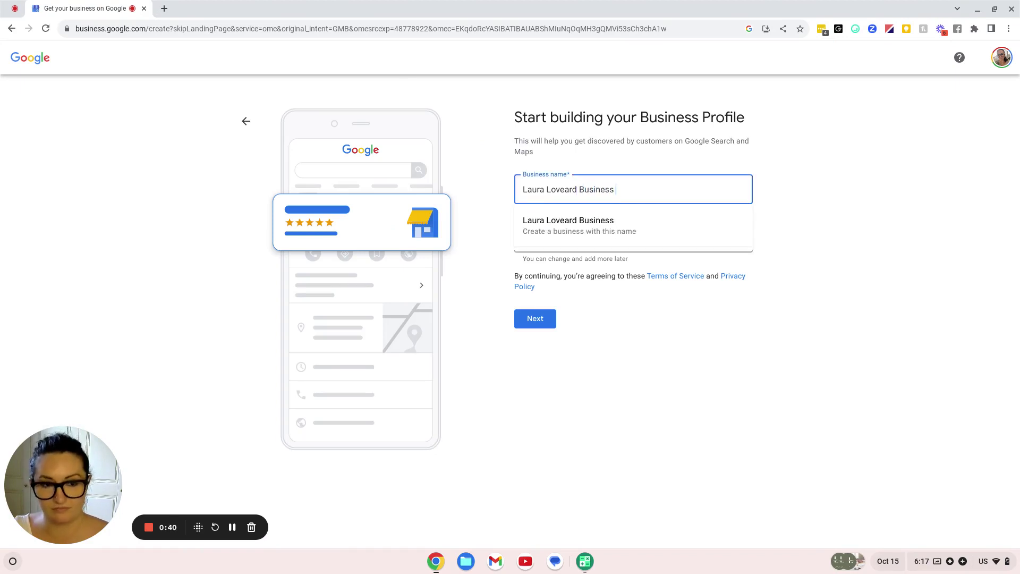
type("Development")
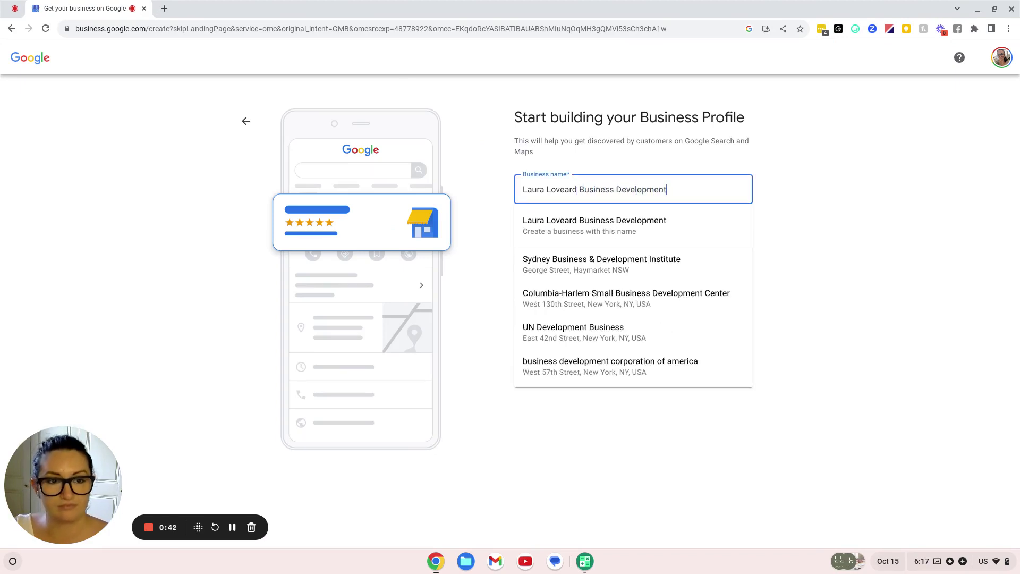
left_click(579, 229)
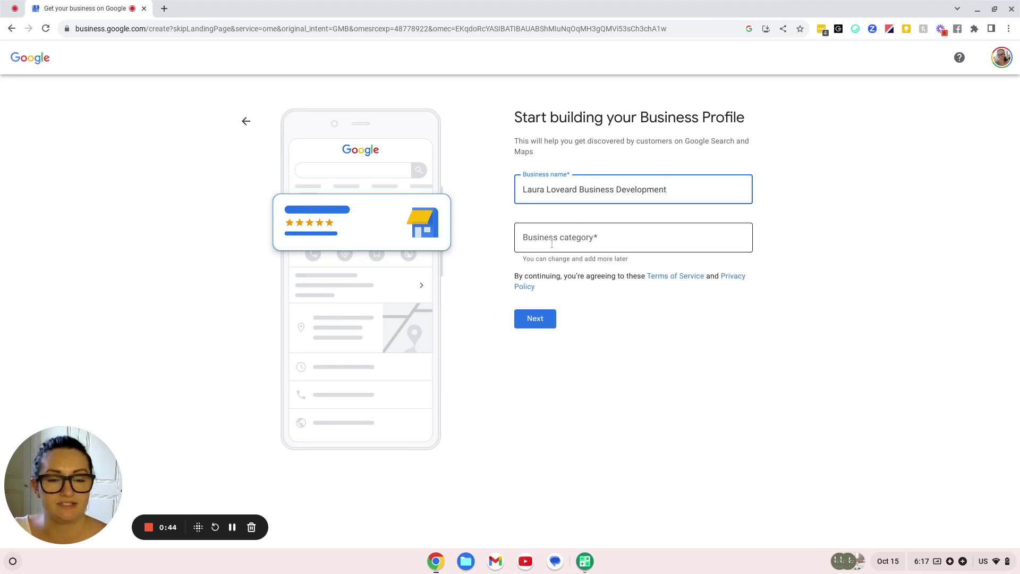
type("business")
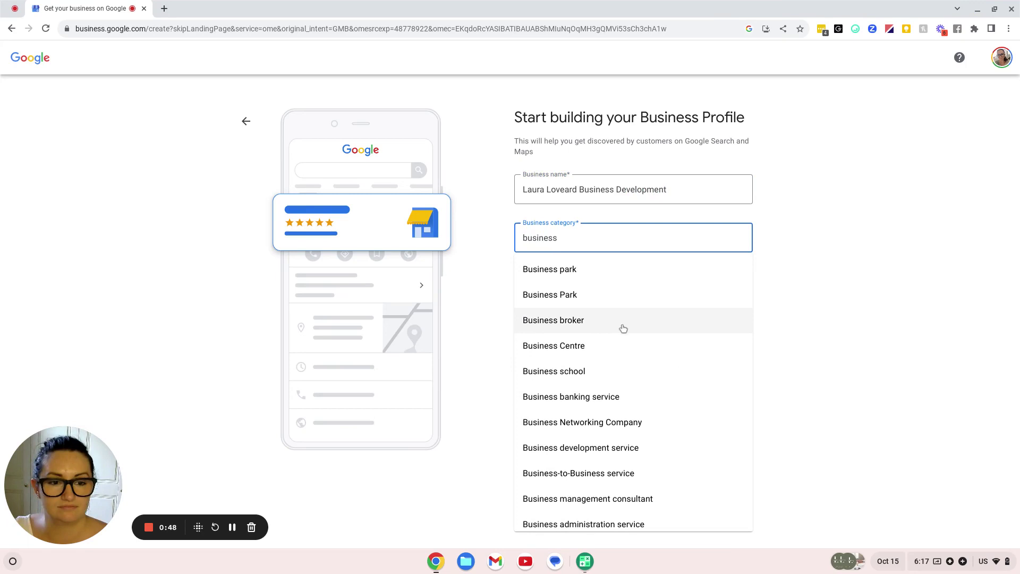
scroll(637, 361, "down", 1)
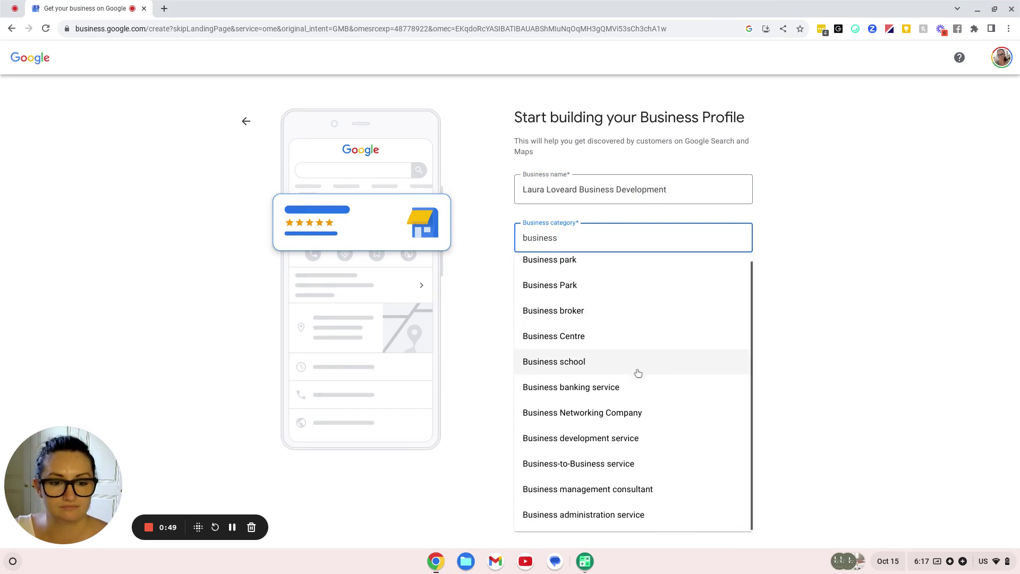
left_click(627, 437)
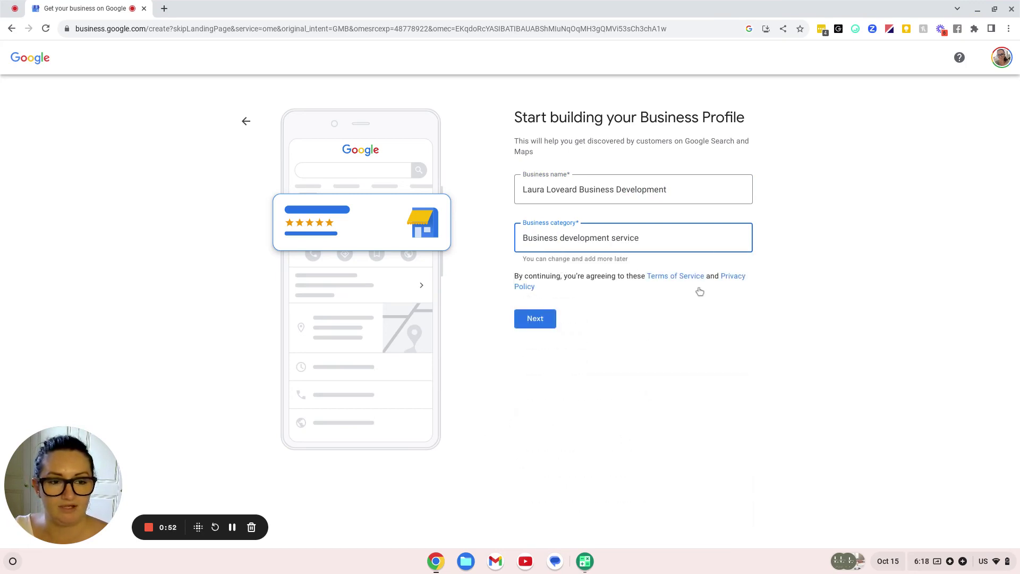
key("Return")
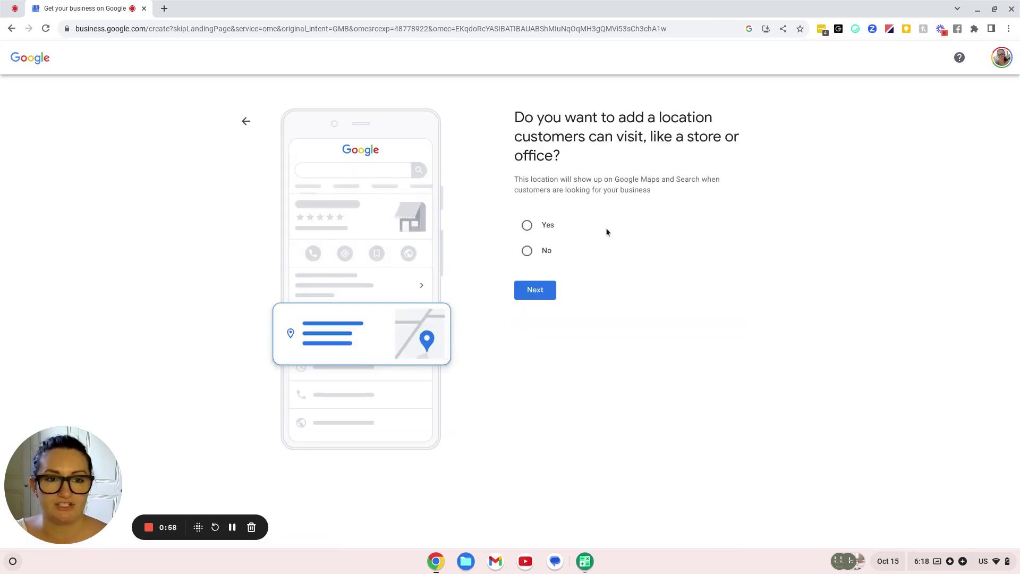
Answer No to a customer-visitable location and leave the service areas empty
left_click(528, 252)
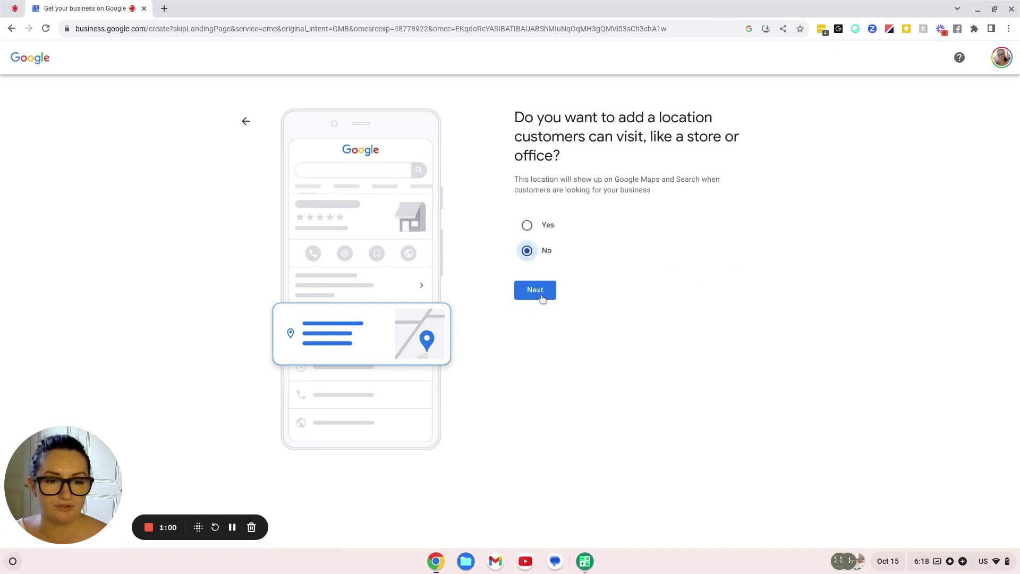
left_click(537, 292)
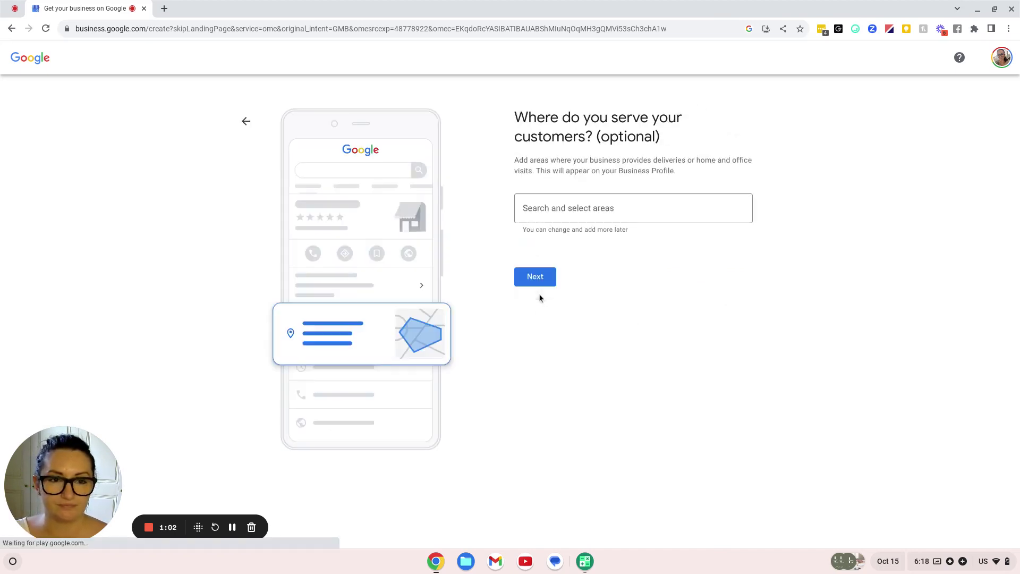
left_click(626, 208)
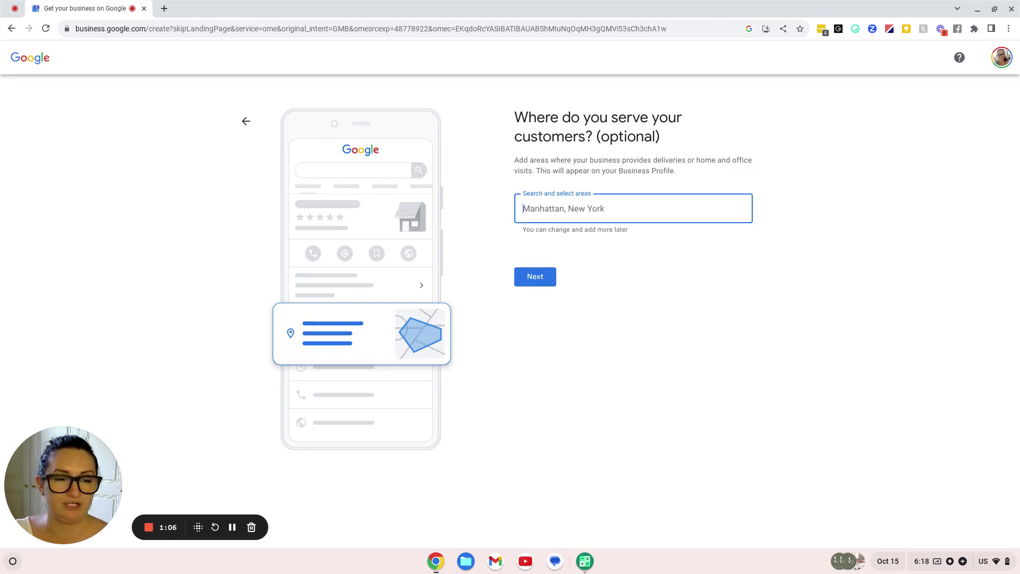
type("Online")
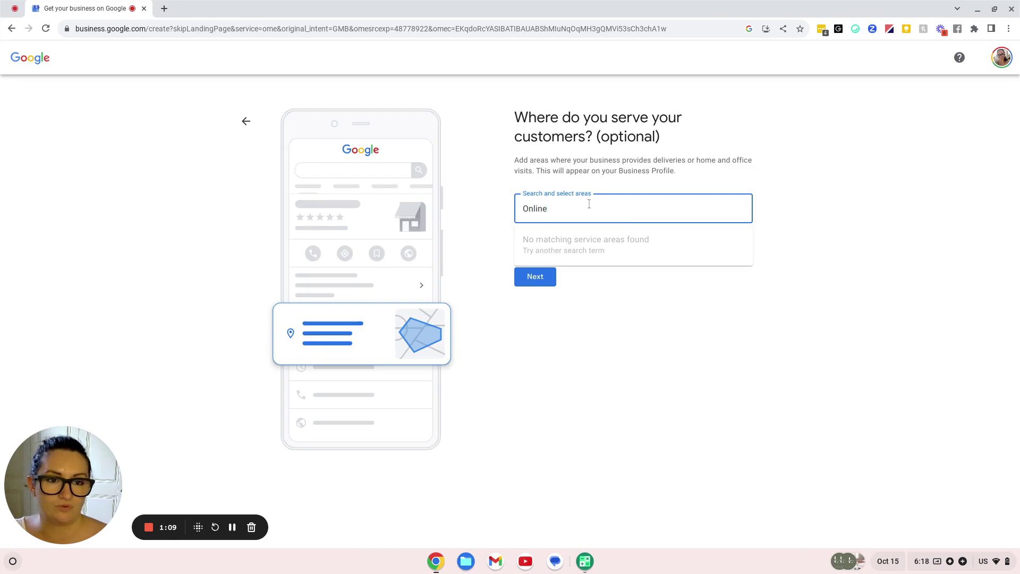
left_click_drag(589, 204, 474, 210)
key("BackSpace")
left_click(518, 278)
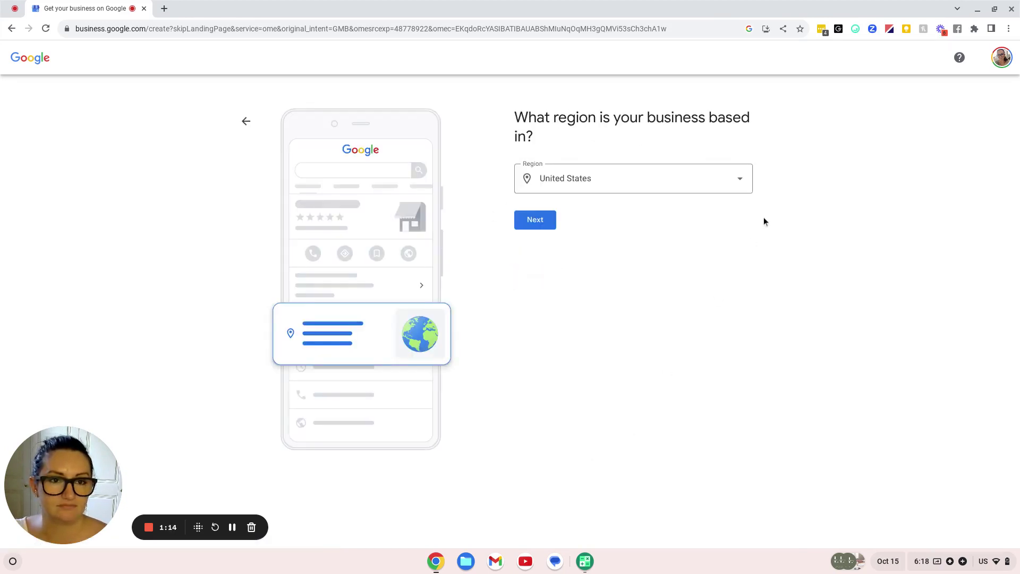
Choose Australia as the business region
left_click(740, 178)
scroll(666, 333, "down", 1)
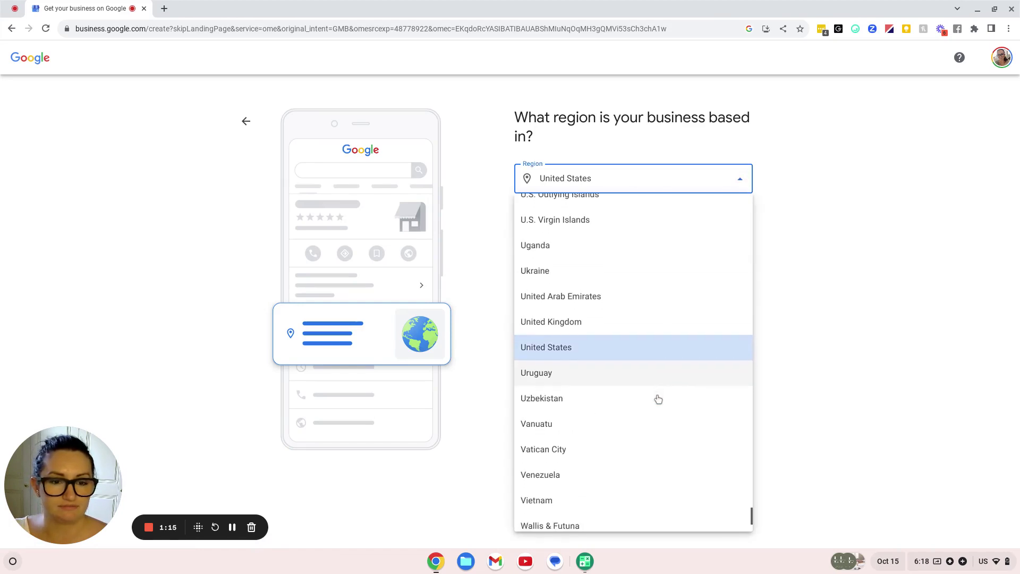
scroll(656, 398, "up", 20)
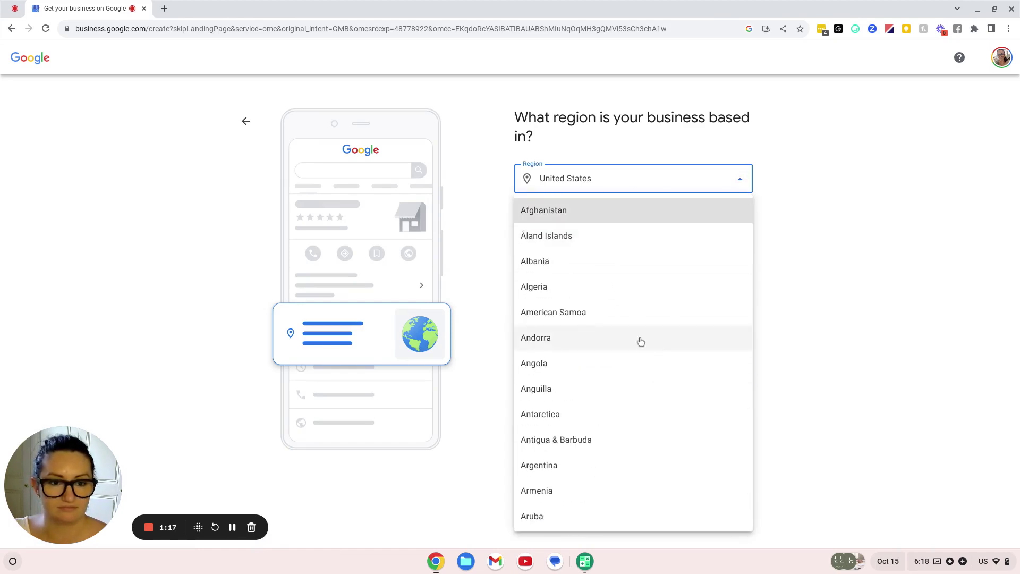
scroll(639, 343, "down", 6)
left_click(586, 264)
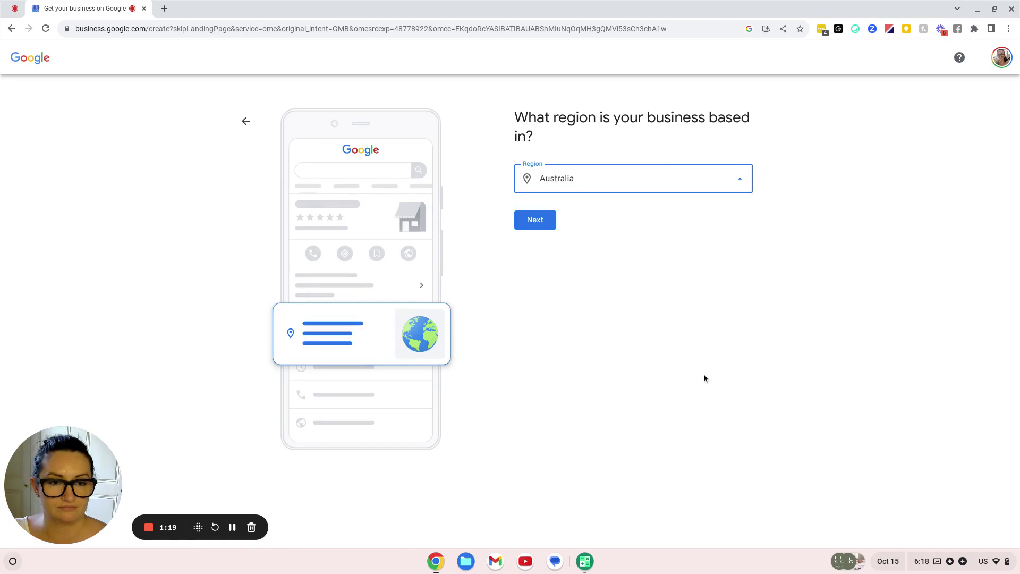
left_click(534, 219)
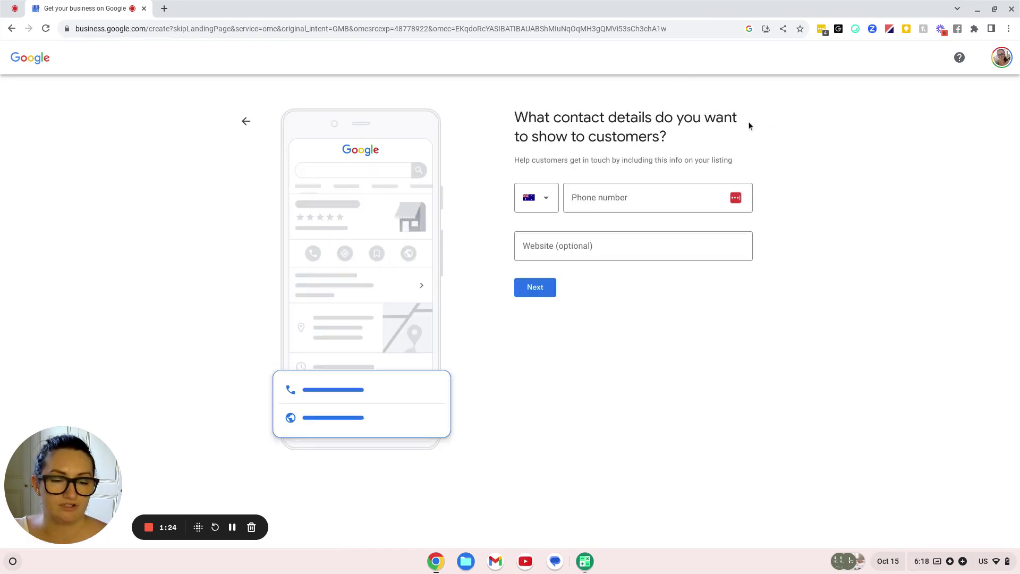
Enter the business website address in the optional Website field and submit the contact details
left_click(679, 249)
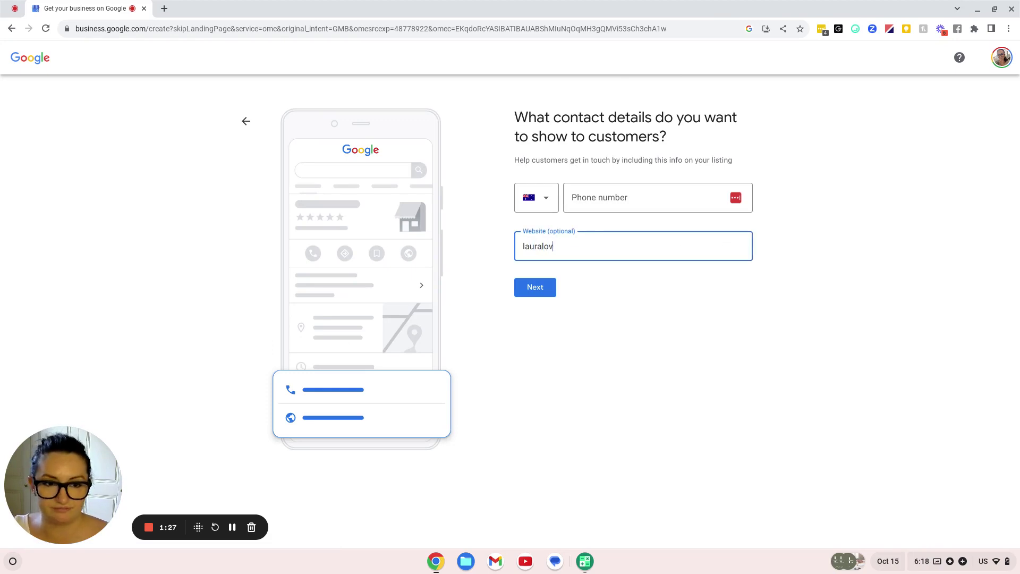
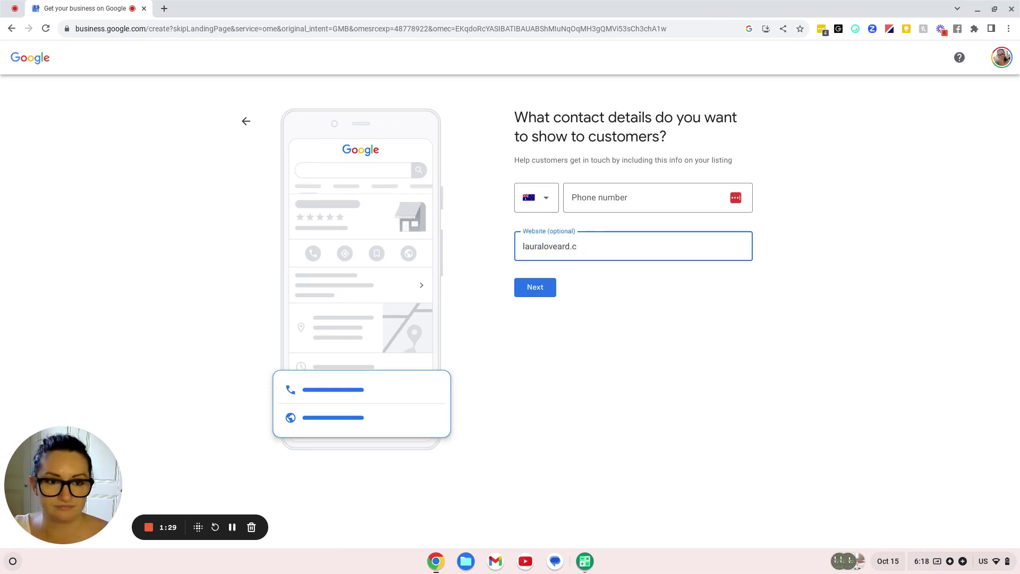
type("pomom")
left_click(543, 289)
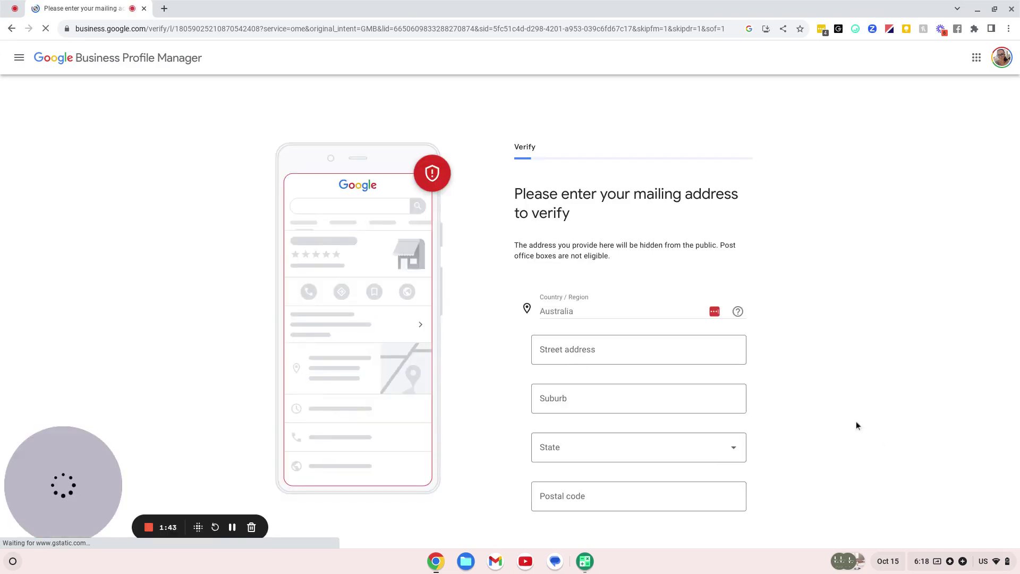
Complete the mailing-address verification and continue past the 'You're now verified' confirmation
scroll(844, 396, "down", 1)
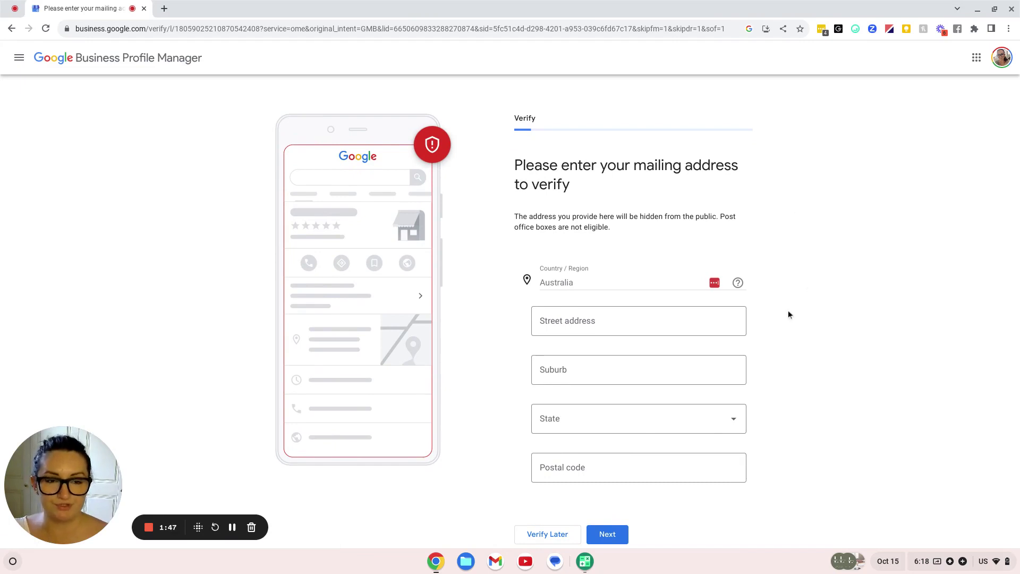
left_click_drag(635, 166, 748, 168)
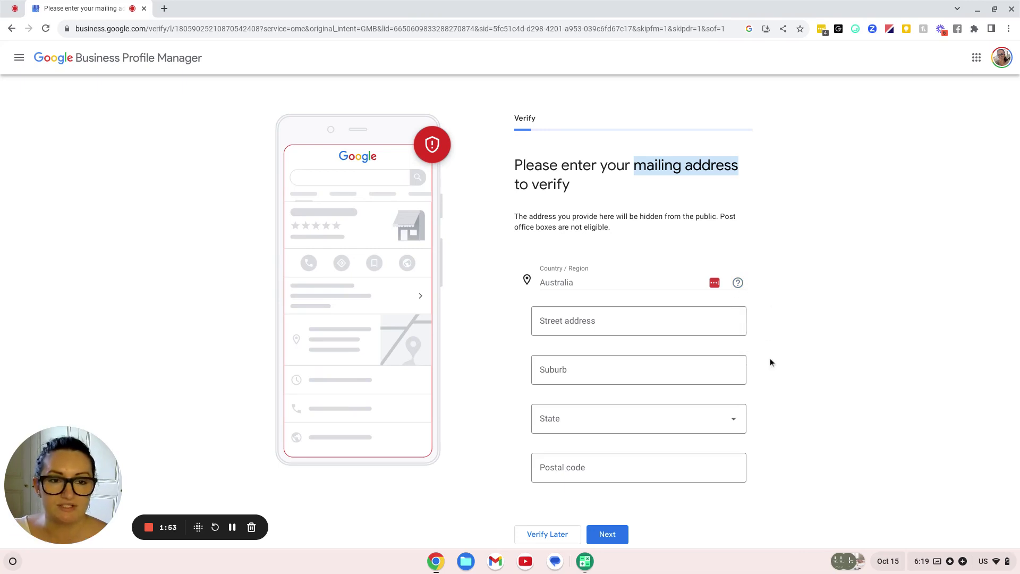
left_click(589, 191)
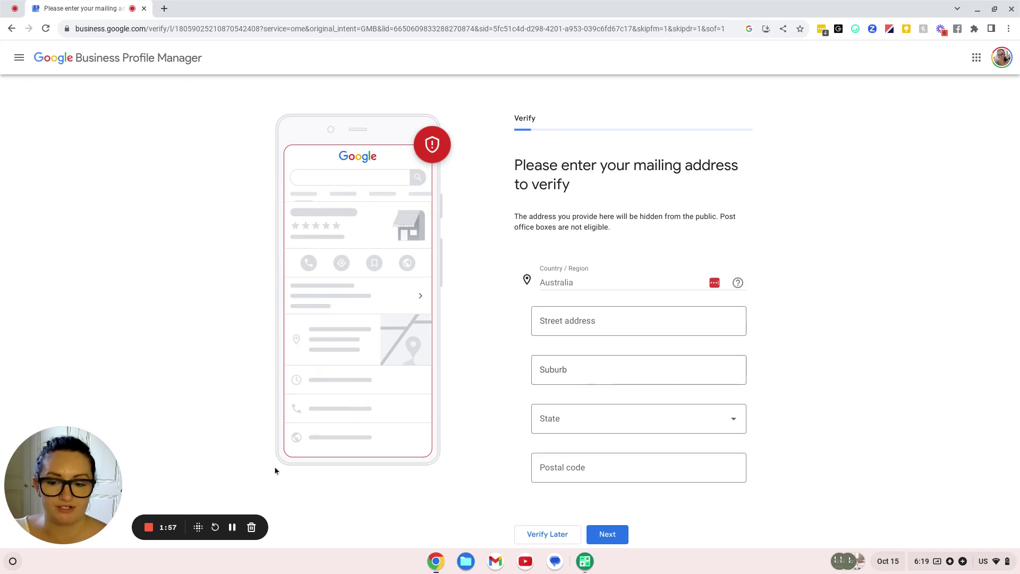
left_click(233, 527)
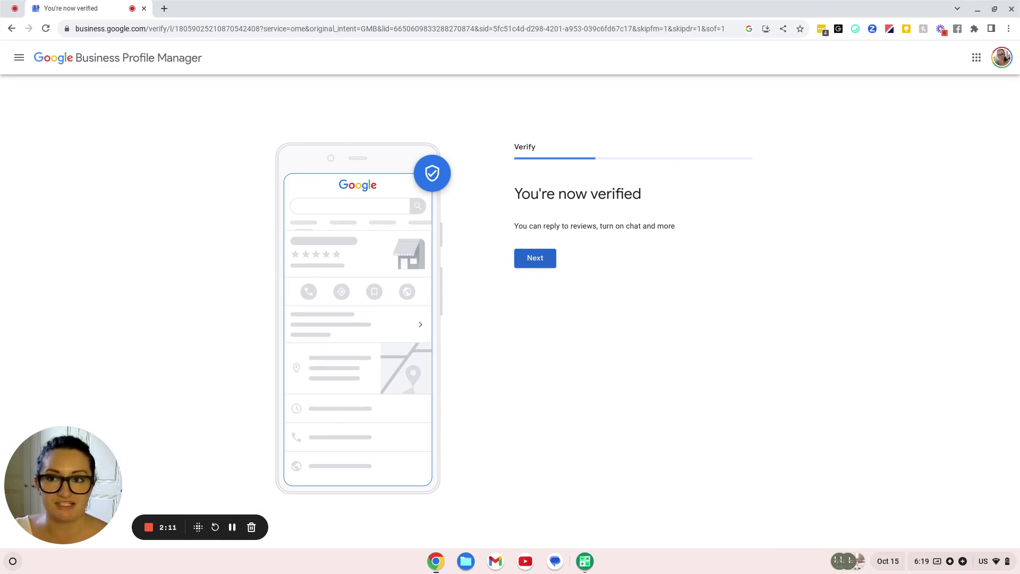
left_click(535, 258)
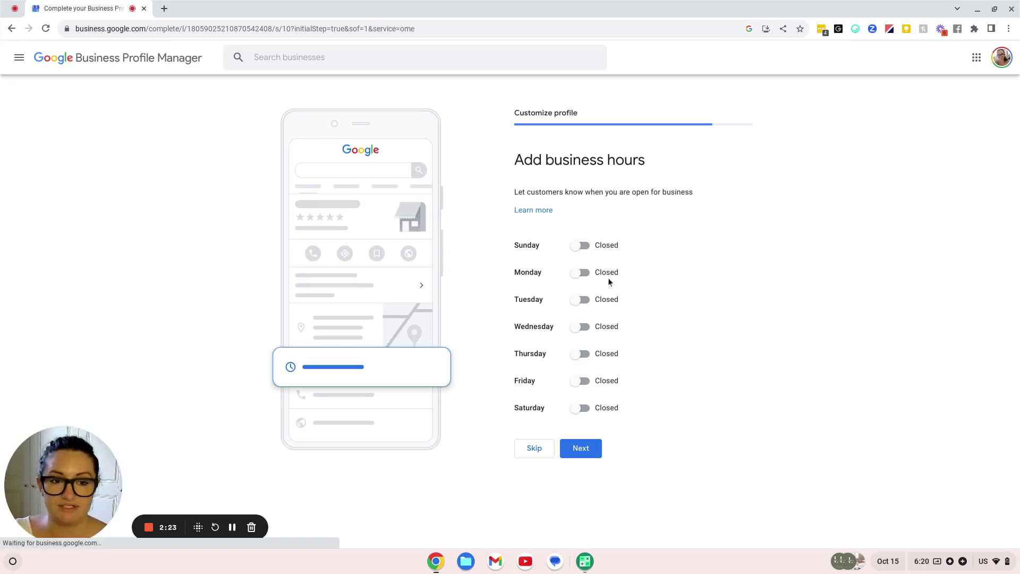
Mark Monday through Friday as open, leaving Saturday and Sunday closed
left_click(583, 272)
left_click(584, 315)
left_click(583, 359)
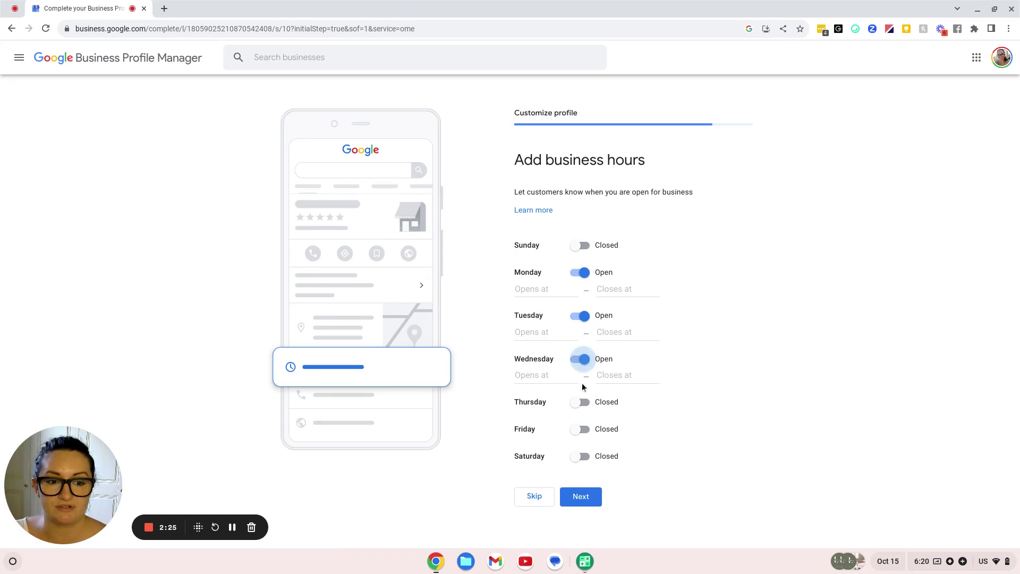
left_click(583, 402)
left_click(581, 447)
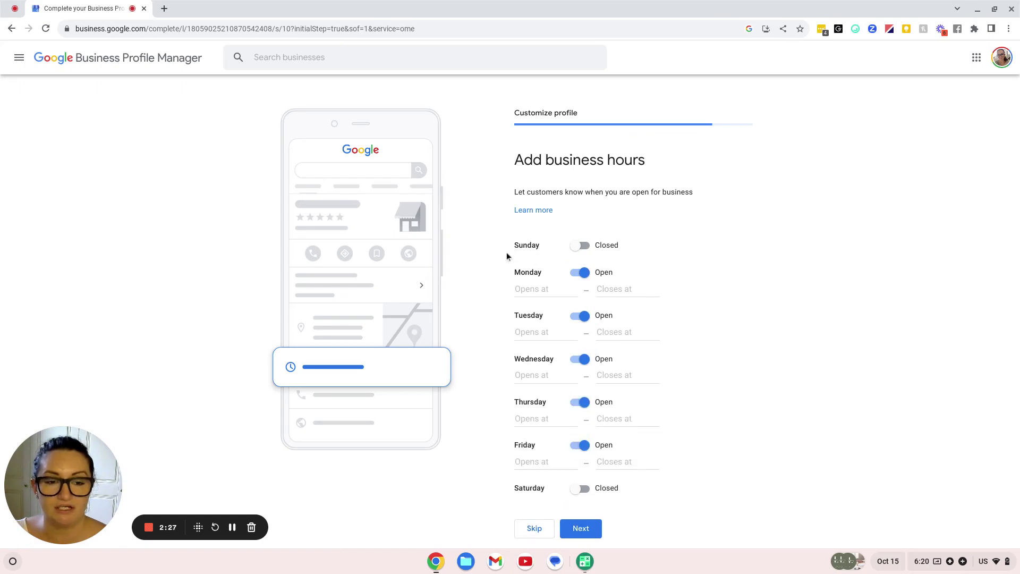
Set Monday's hours to 9:00 AM–6:00 PM
left_click(523, 292)
scroll(579, 359, "down", 3)
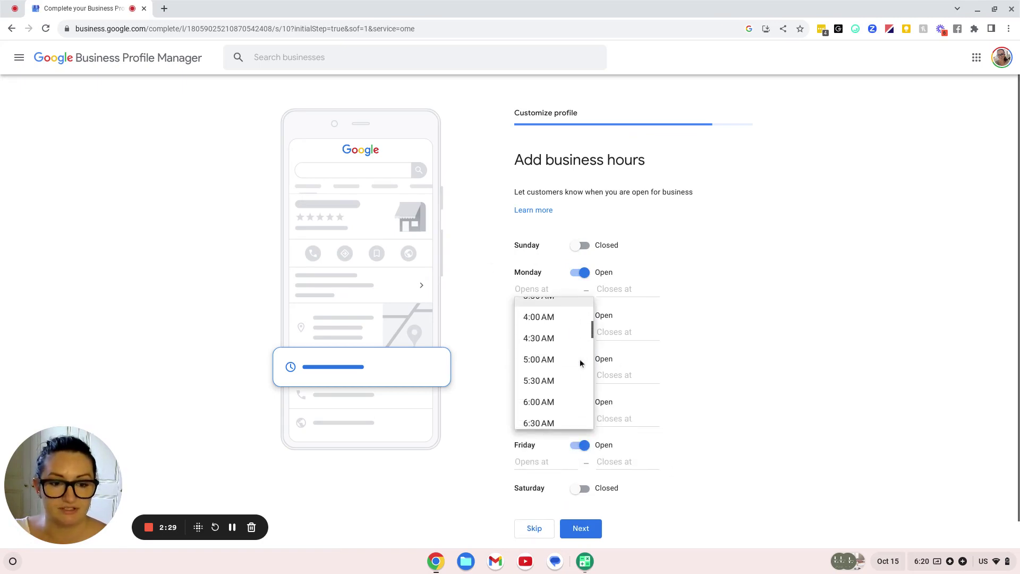
scroll(580, 361, "down", 4)
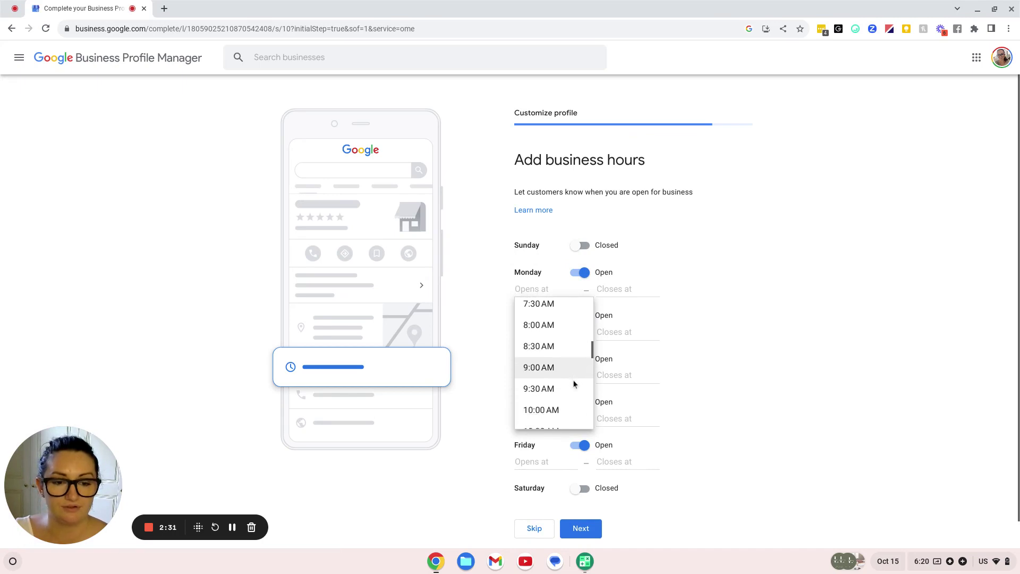
left_click(552, 368)
left_click(619, 289)
scroll(646, 378, "down", 2)
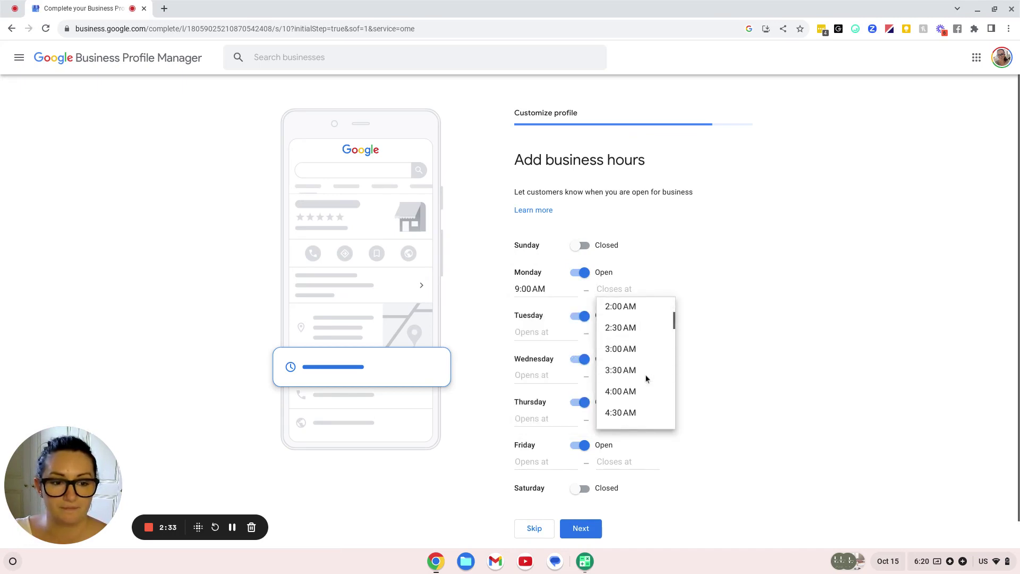
scroll(646, 377, "down", 5)
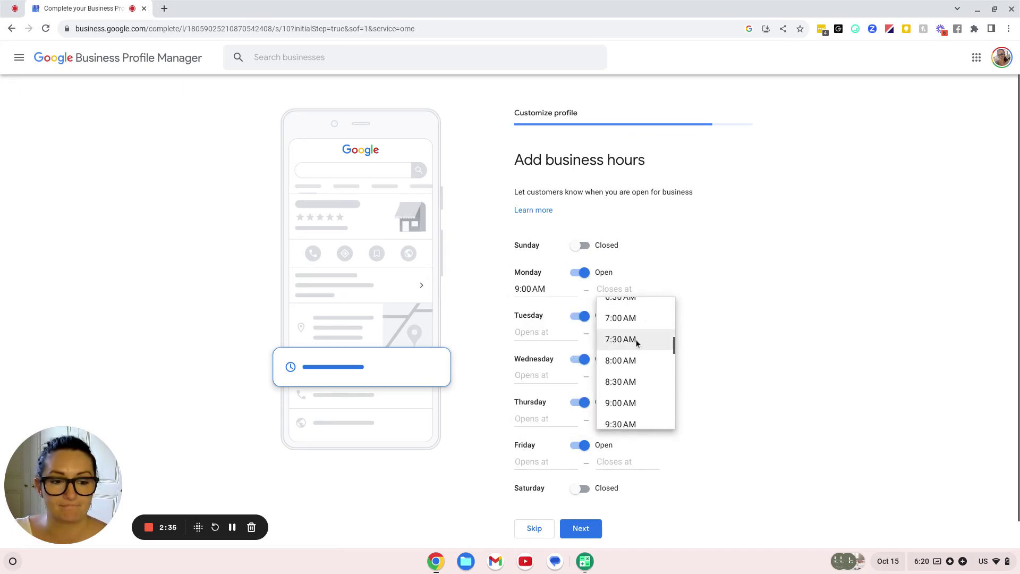
scroll(636, 344, "down", 15)
scroll(639, 351, "up", 3)
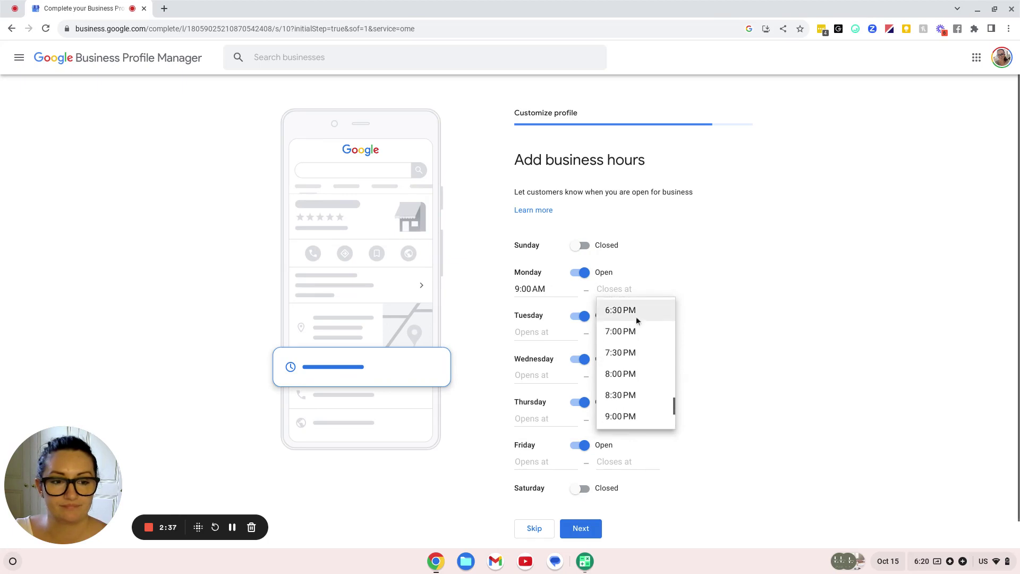
scroll(636, 318, "up", 1)
left_click(633, 334)
Set Tuesday and Wednesday hours to 9:00 AM–6:00 PM
left_click(573, 332)
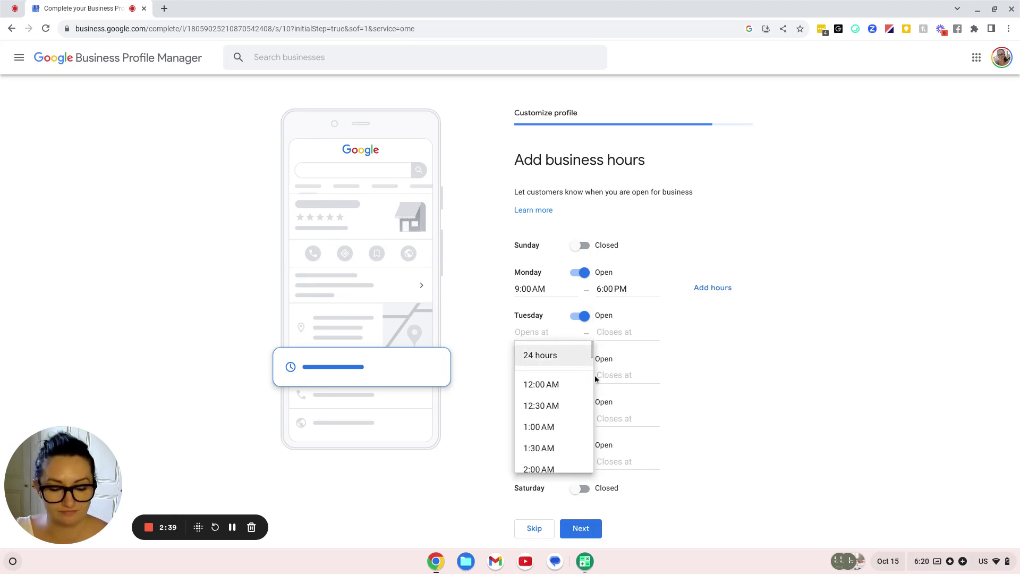
type("9")
left_click(531, 384)
left_click(616, 333)
type("6")
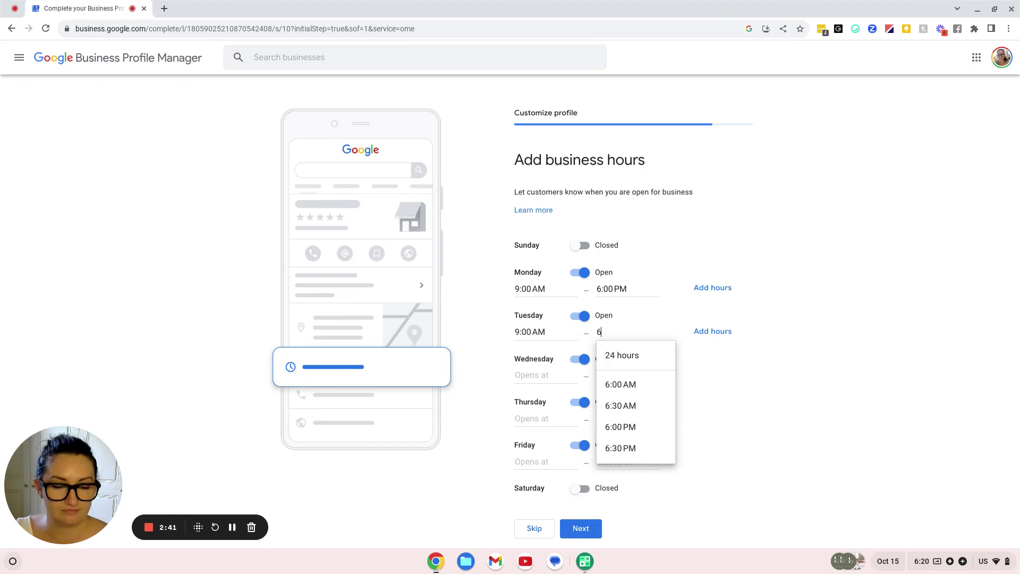
left_click(620, 426)
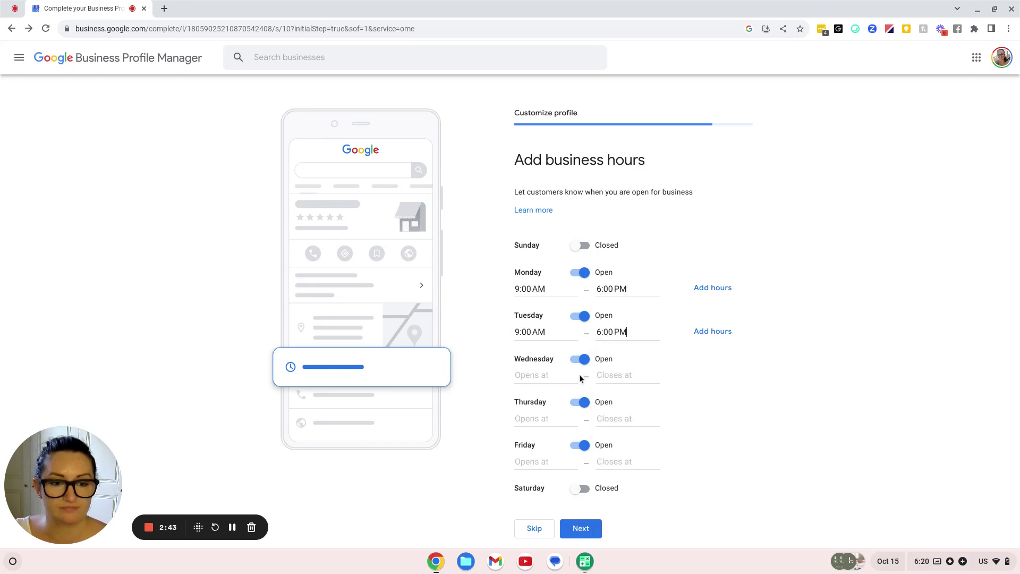
left_click(544, 376)
type("9")
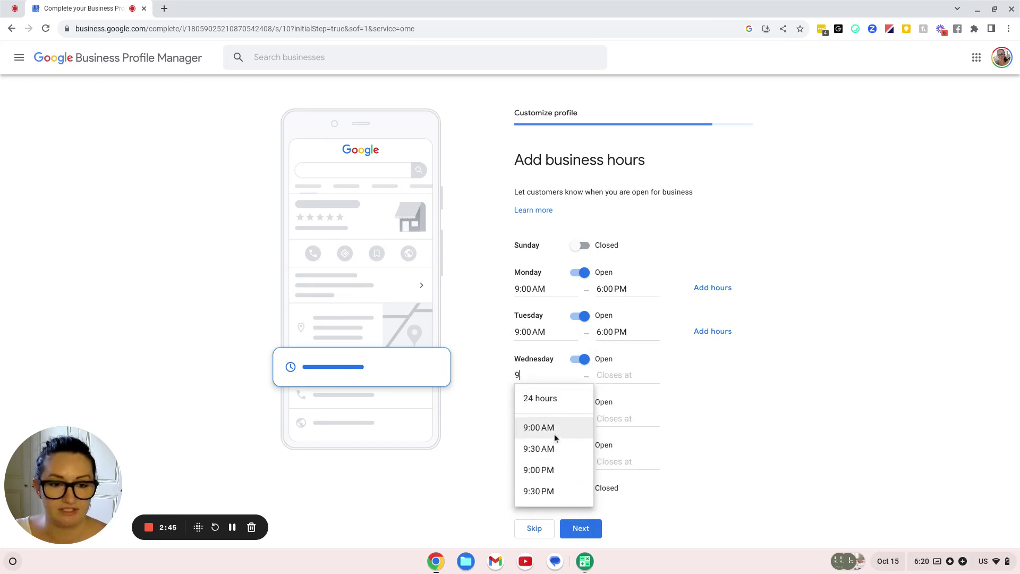
left_click(554, 434)
left_click(613, 375)
type("6")
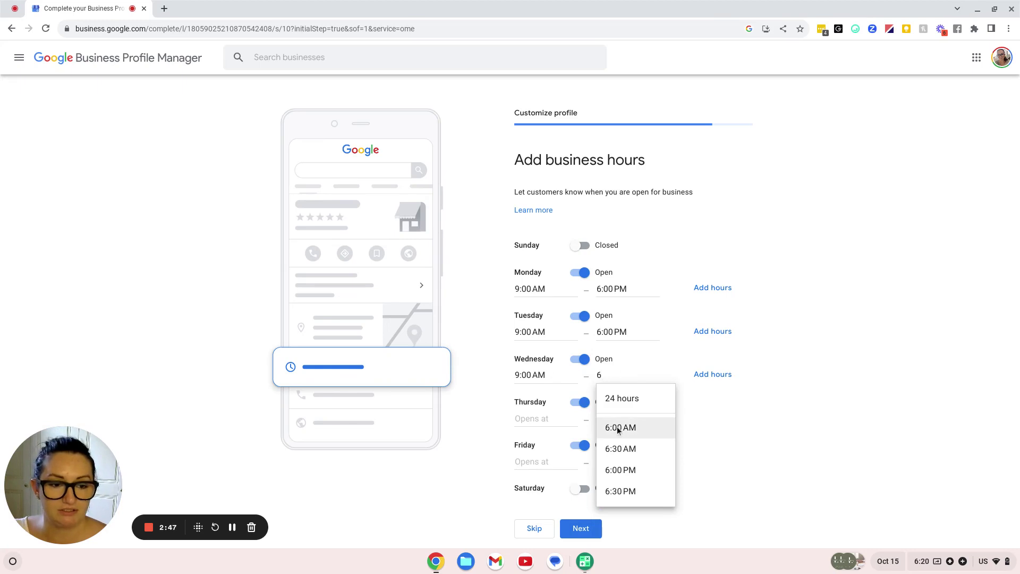
left_click(619, 425)
Set Thursday and Friday hours to 9:00 AM–6:00 PM and save the business hours
left_click(543, 419)
type("9")
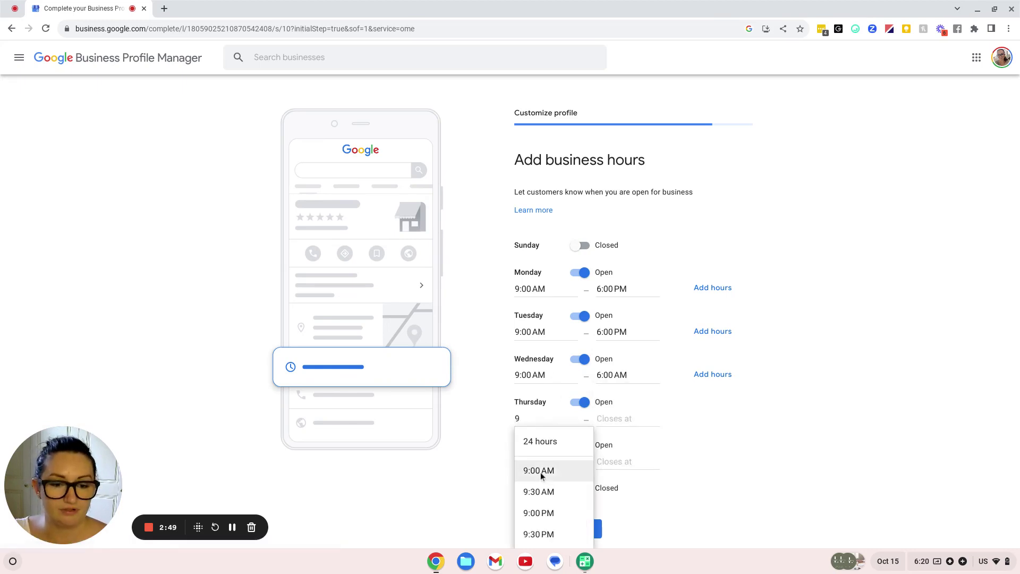
left_click(541, 472)
left_click(616, 418)
type("6")
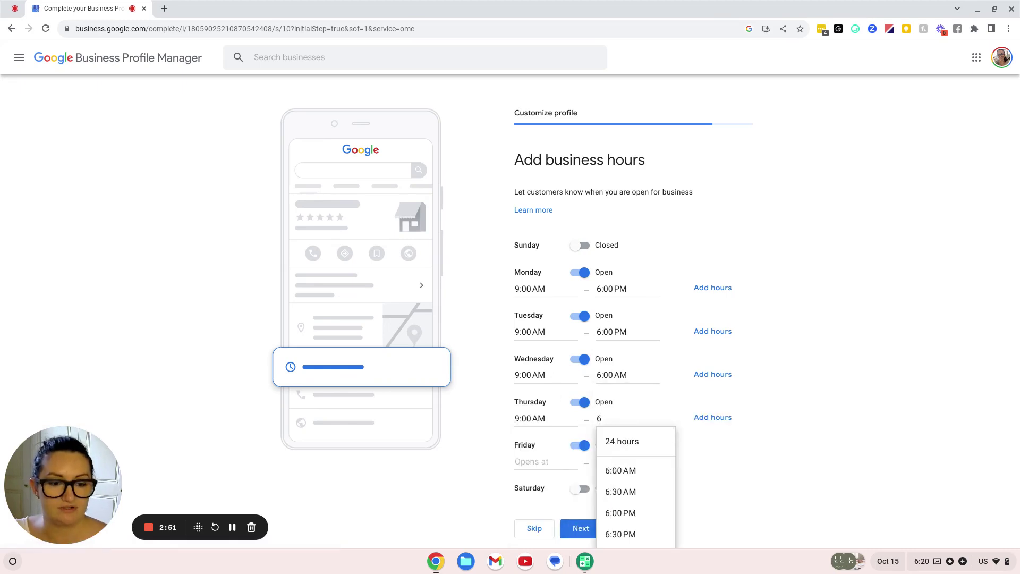
left_click(621, 513)
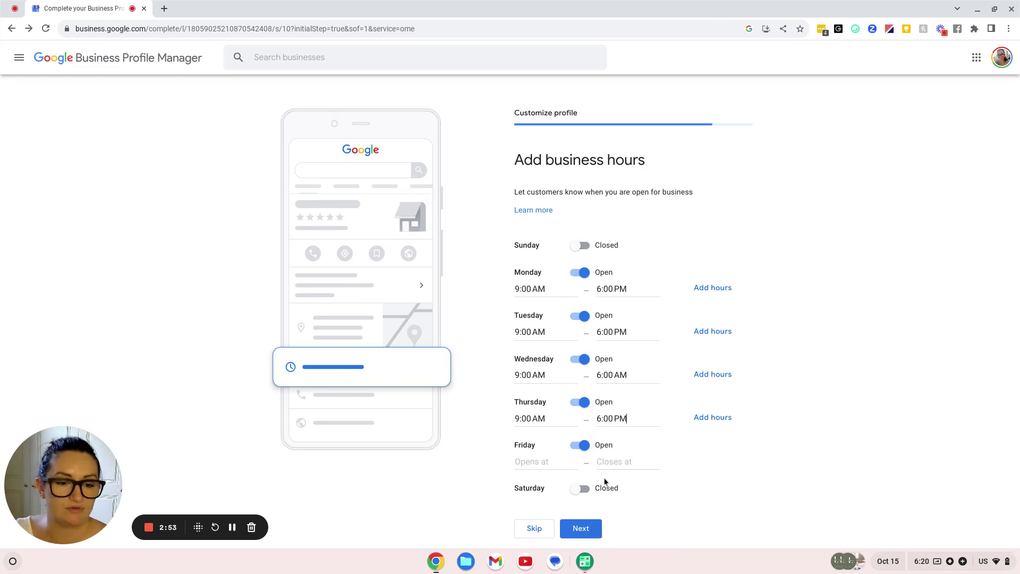
left_click(540, 460)
type("9")
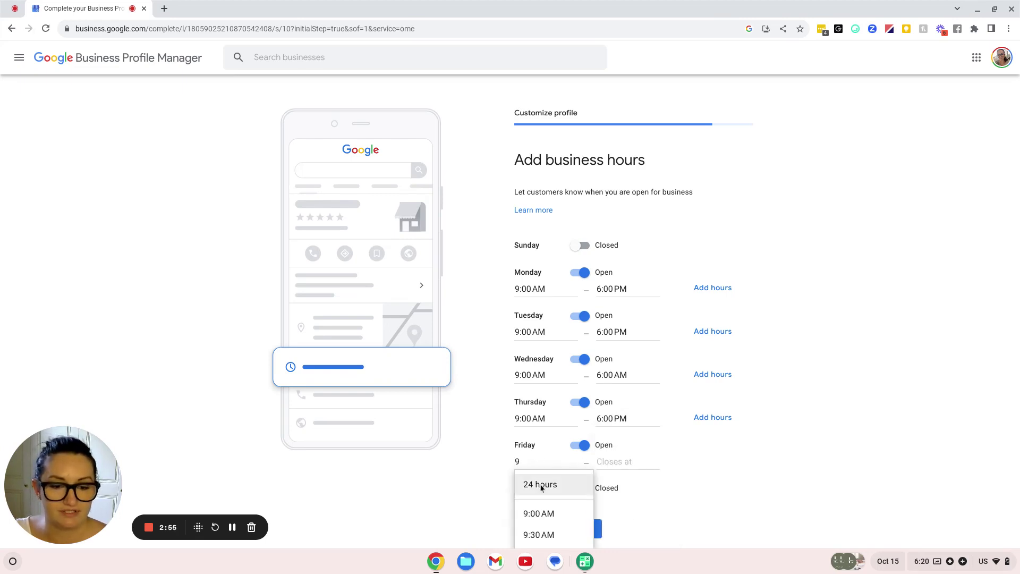
left_click(565, 511)
left_click(619, 463)
type("6")
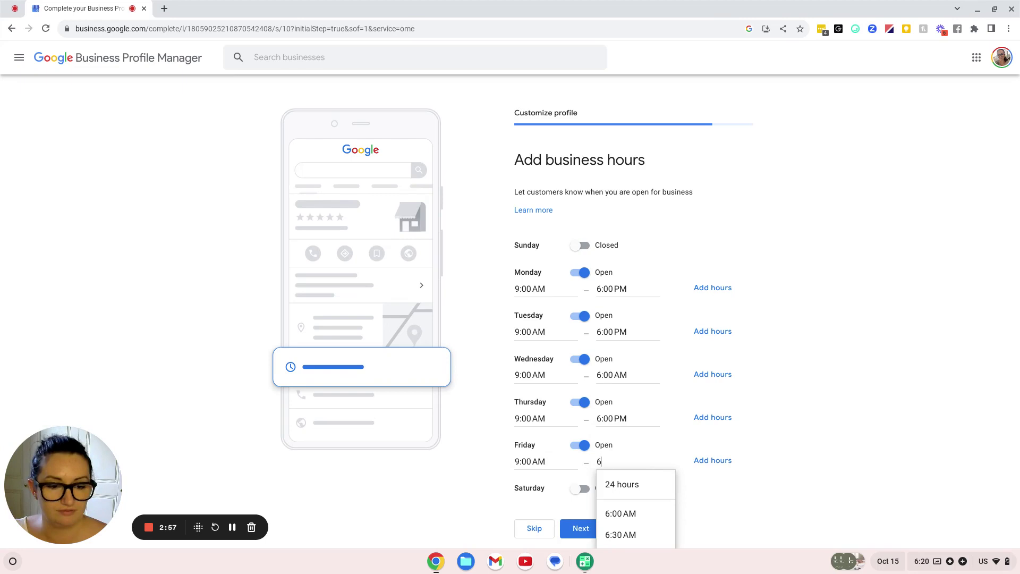
scroll(686, 510, "down", 1)
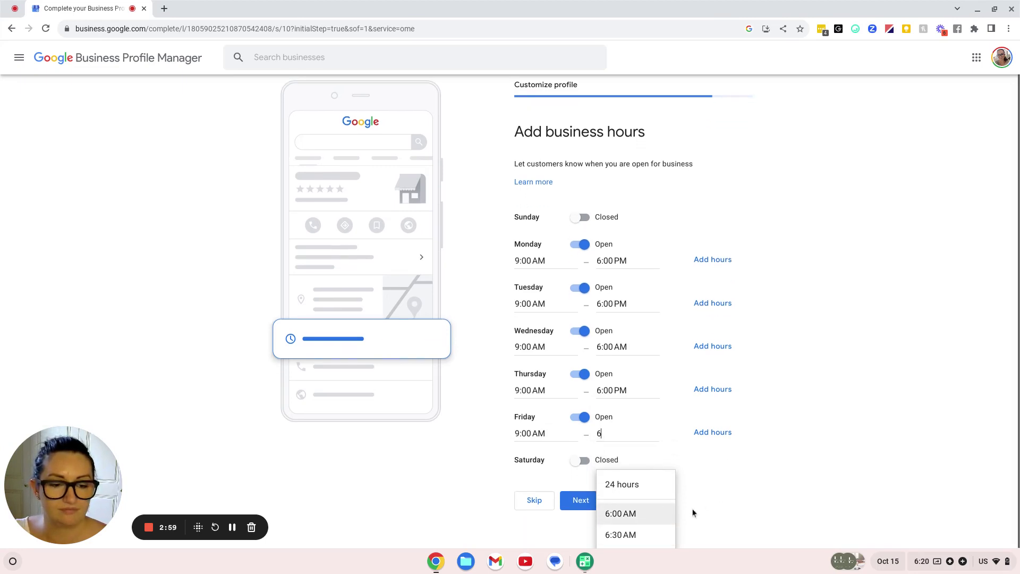
left_click(643, 531)
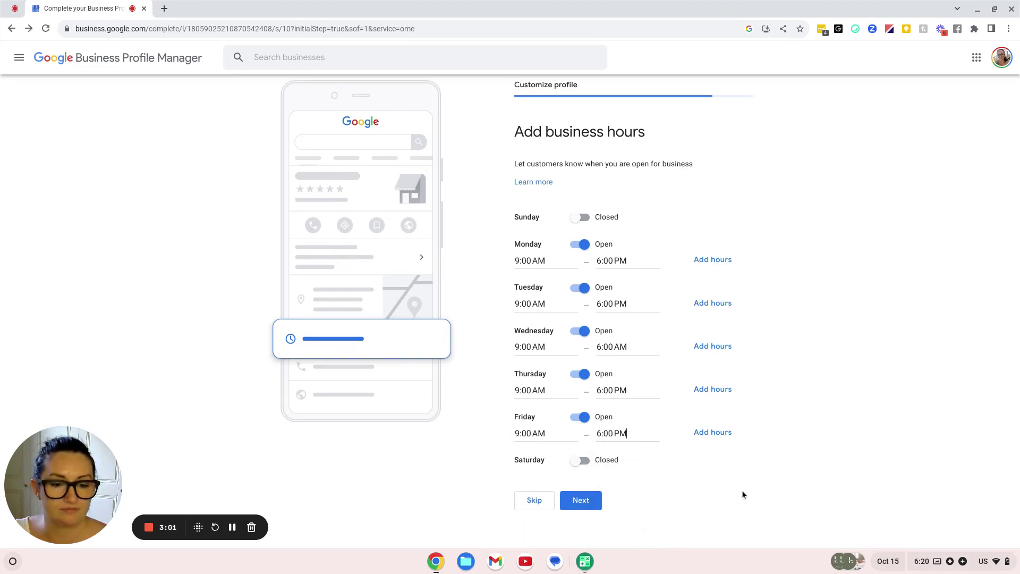
left_click(597, 500)
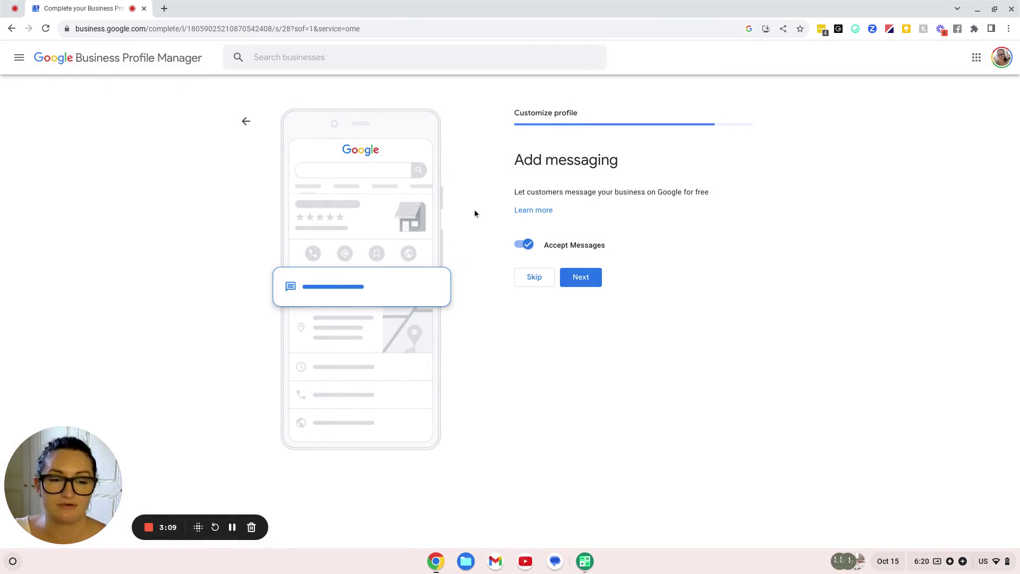
Switch off the Accept Messages toggle and continue
left_click(523, 244)
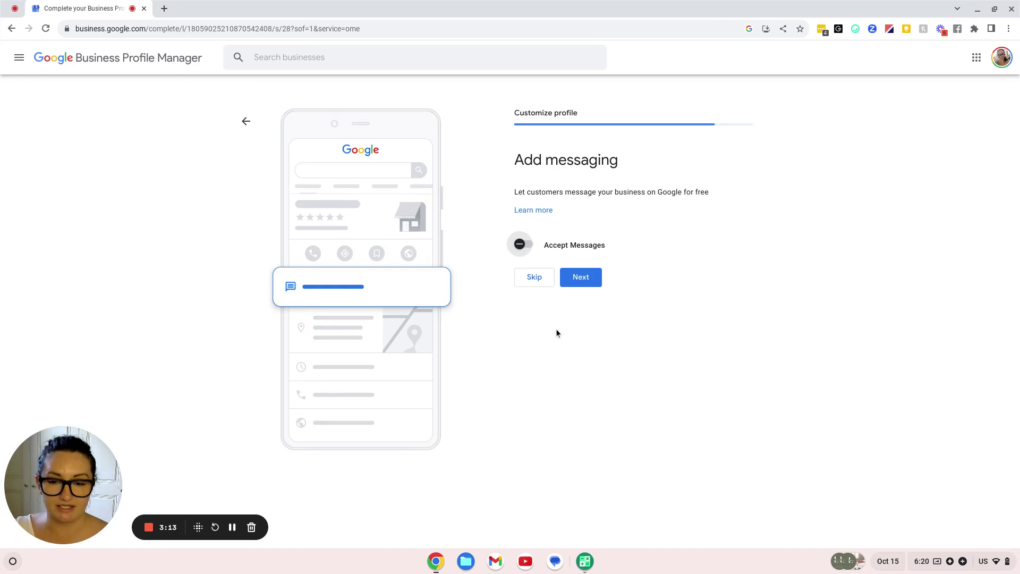
left_click(574, 285)
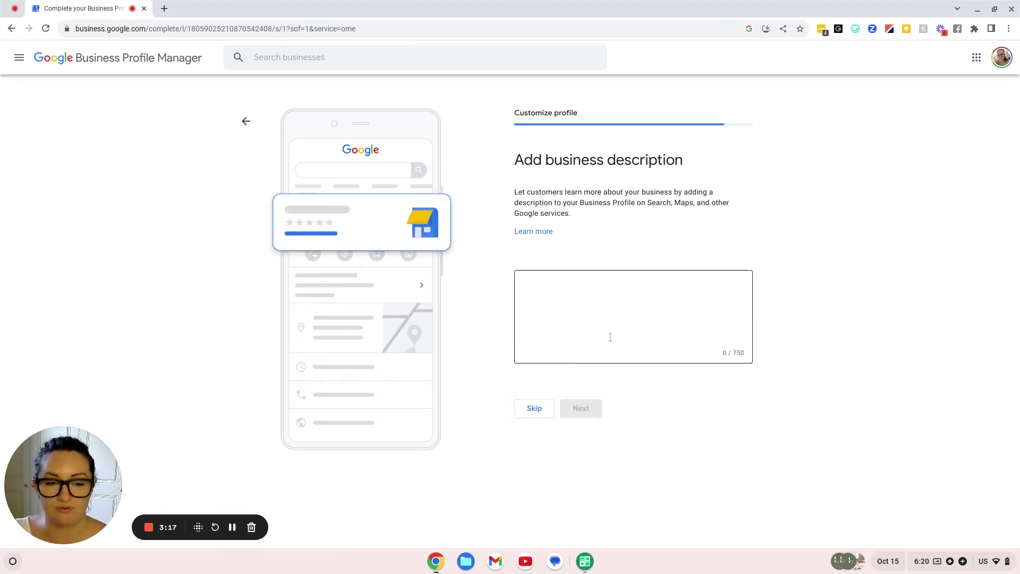
Paste the 705-character business description into the description box and save it
left_click(589, 300)
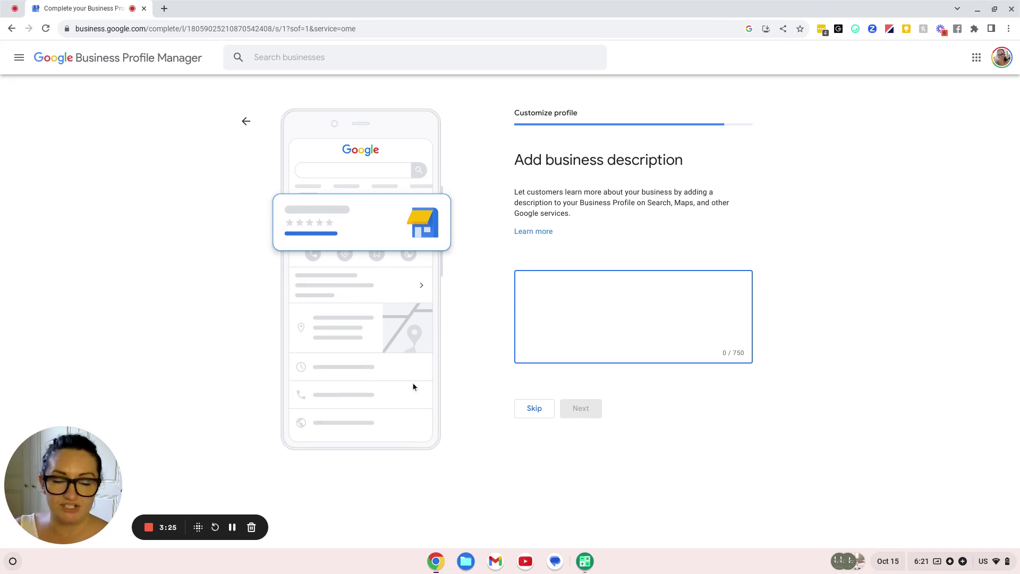
left_click_drag(748, 359, 726, 355)
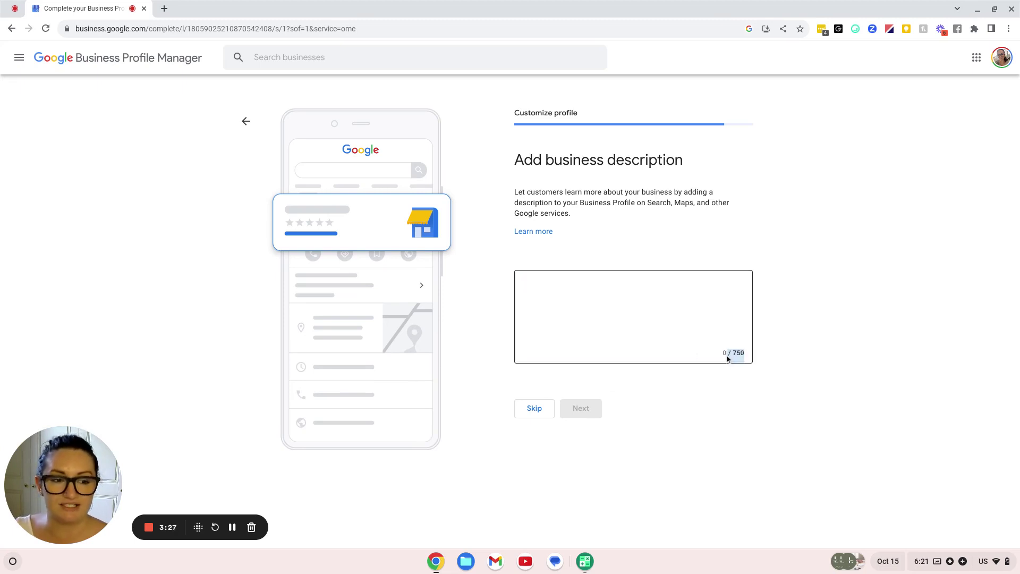
left_click(697, 425)
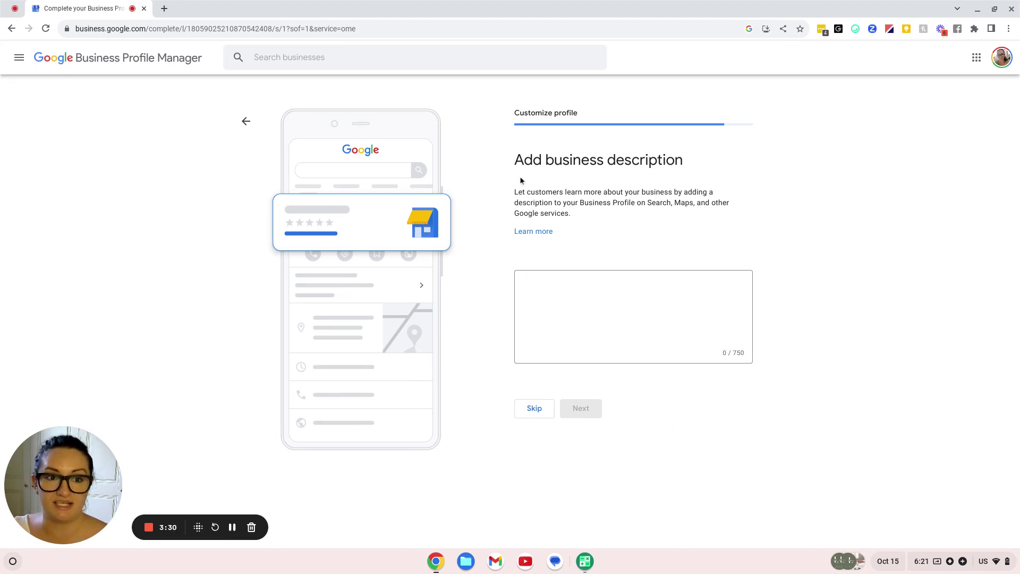
left_click_drag(514, 169, 669, 217)
left_click(668, 217)
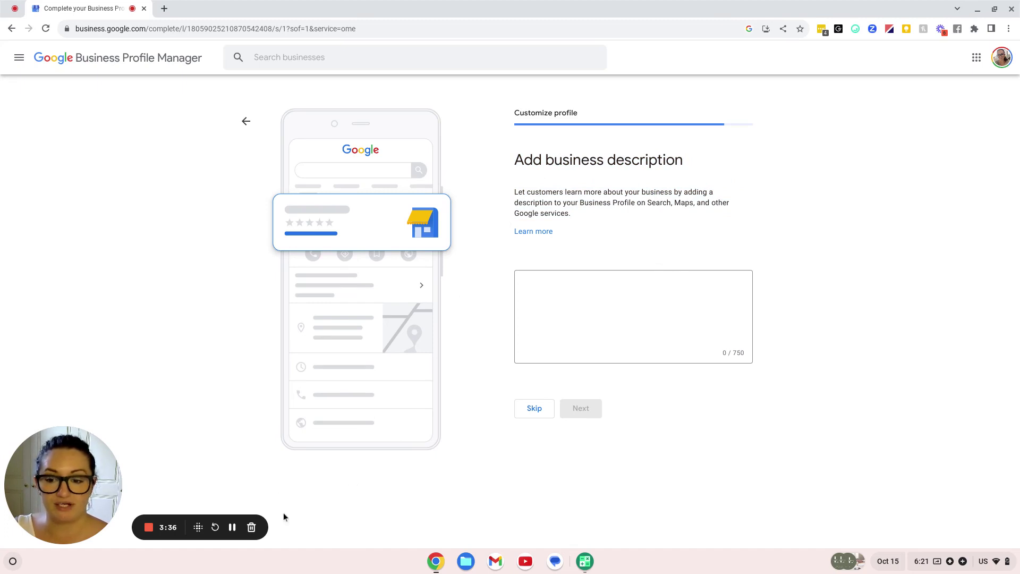
left_click(232, 527)
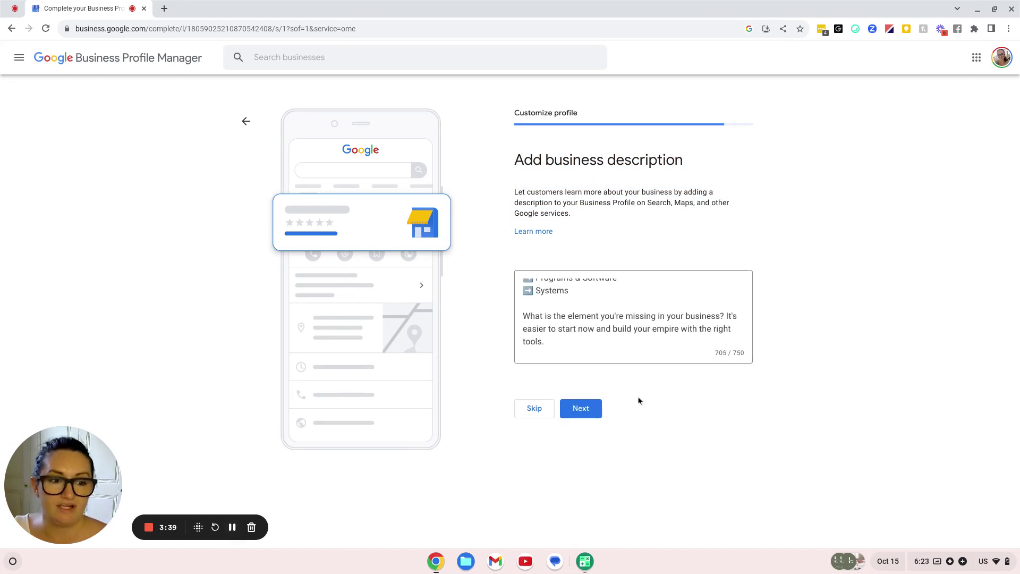
left_click(585, 413)
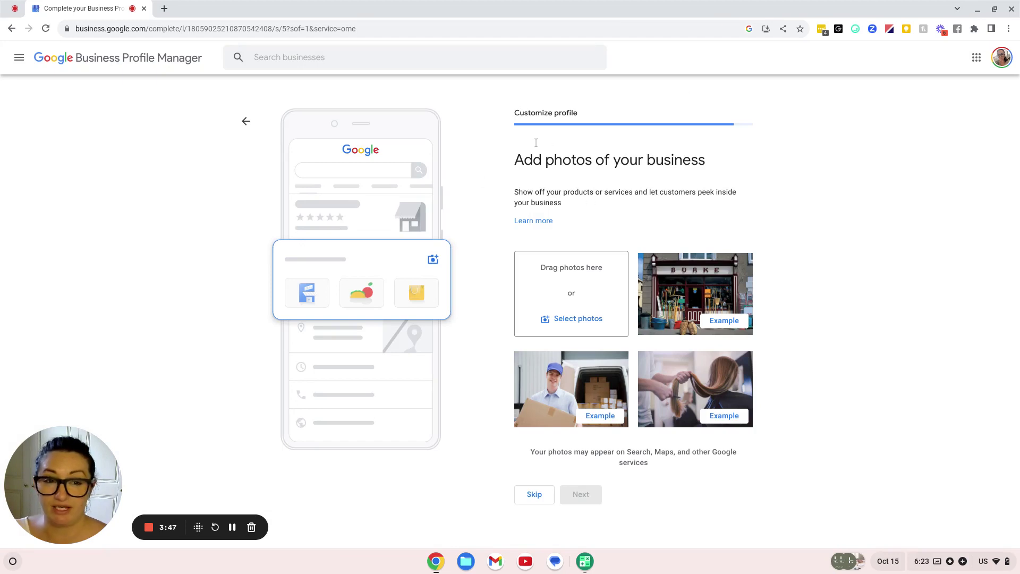
Skip the Add photos step without uploading any business photos
left_click_drag(514, 161, 736, 157)
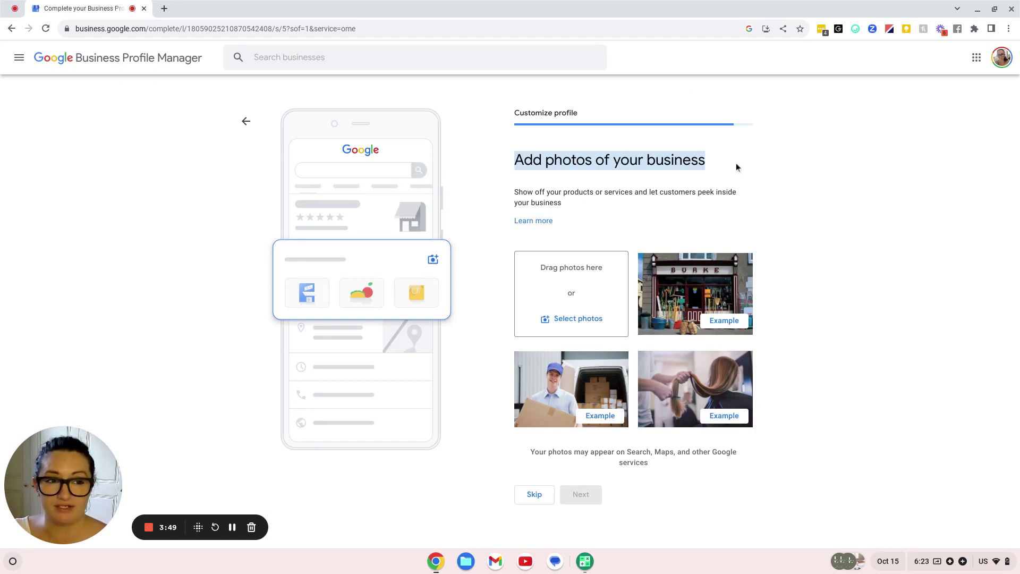
left_click(734, 164)
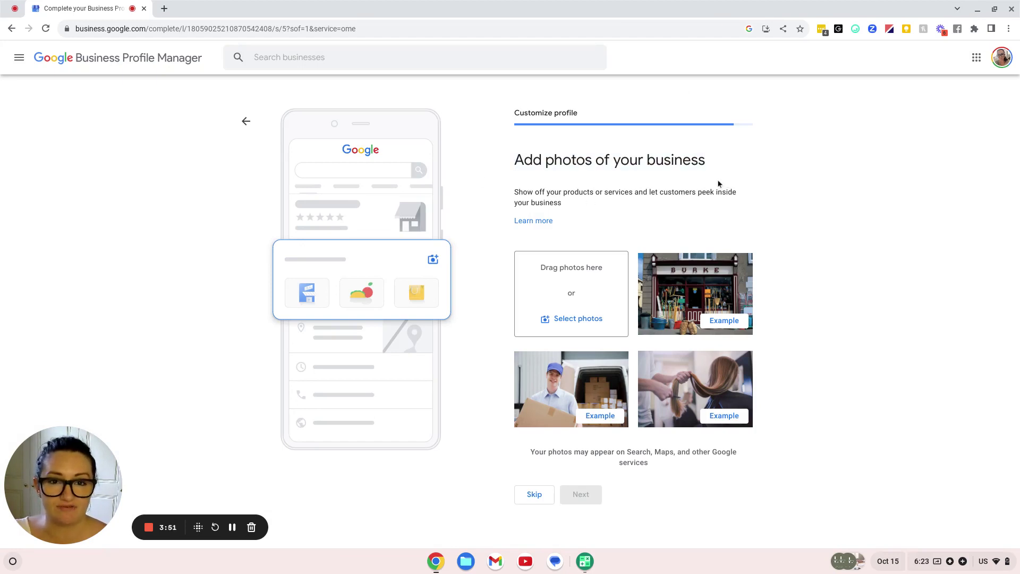
left_click(525, 501)
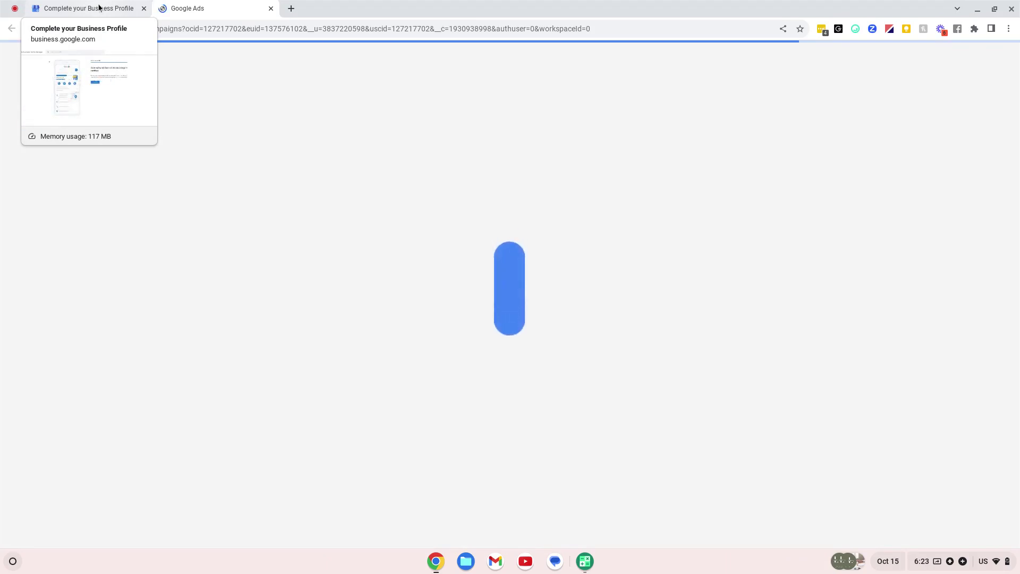
Return to the Business Profile tab and finish setup to view the Google Search profile panel
left_click(99, 6)
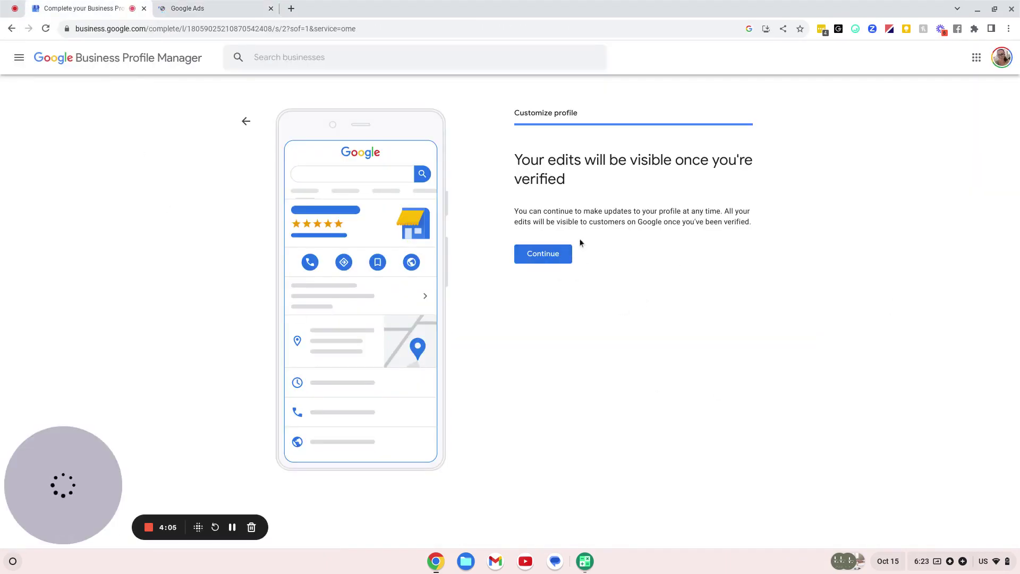
left_click(542, 255)
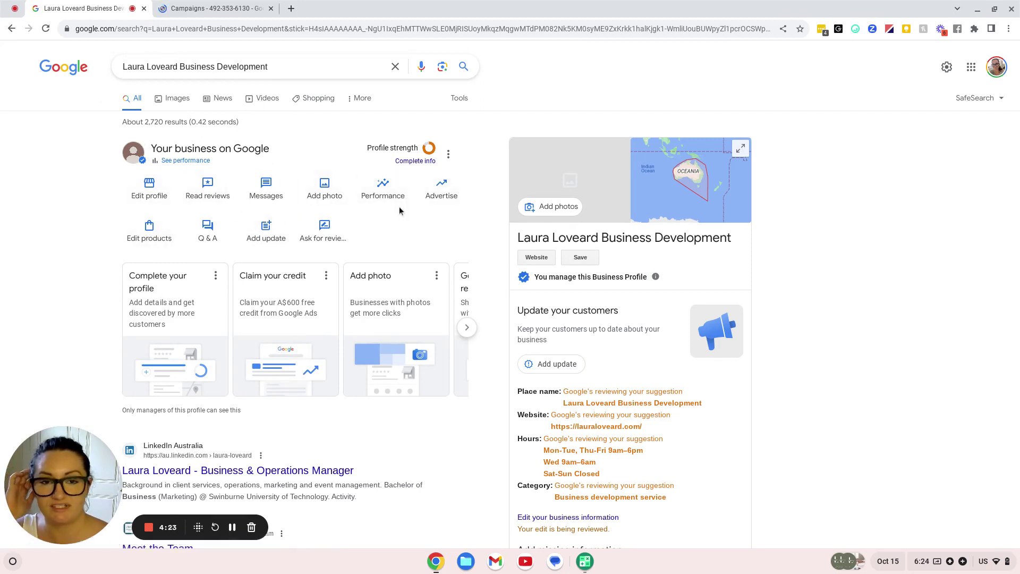
scroll(429, 252, "down", 1)
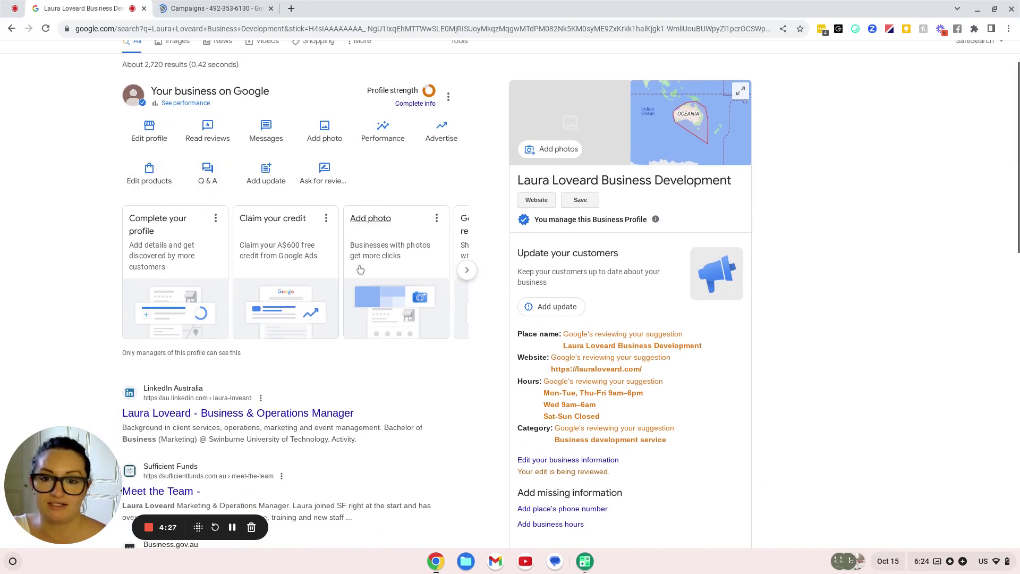
scroll(269, 278, "down", 2)
scroll(269, 277, "up", 3)
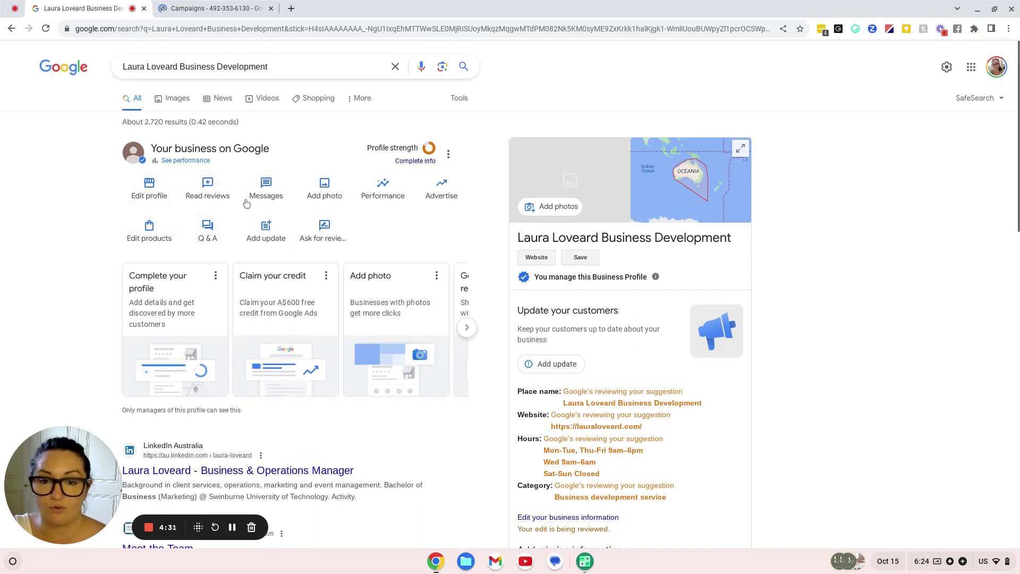
scroll(485, 215, "down", 1)
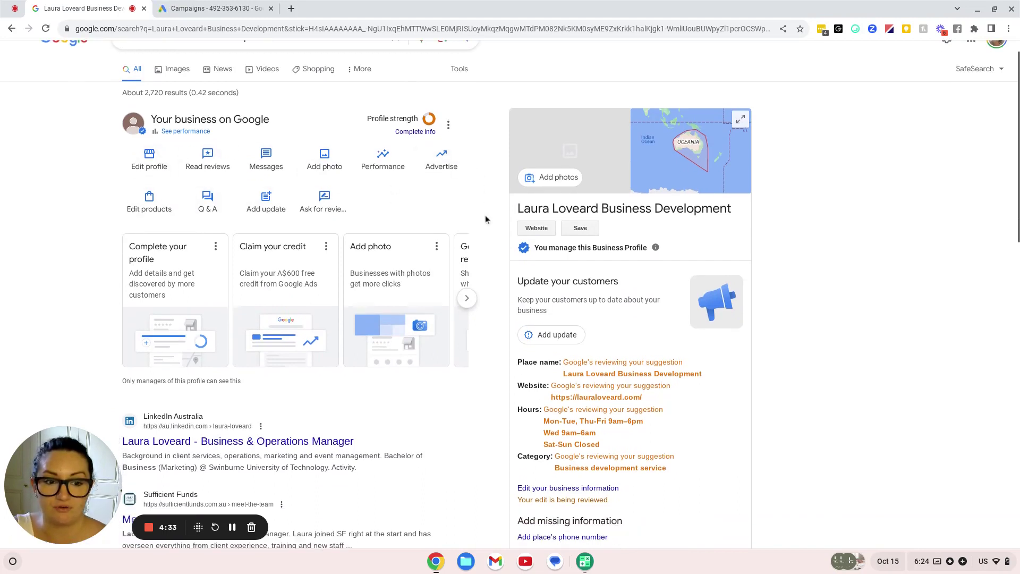
scroll(580, 360, "down", 2)
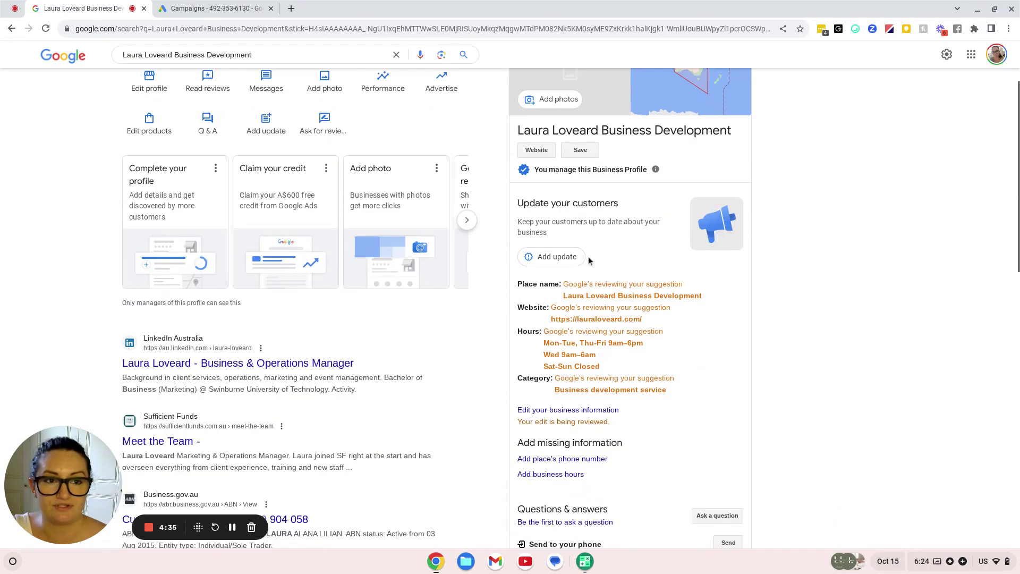
scroll(588, 256, "up", 1)
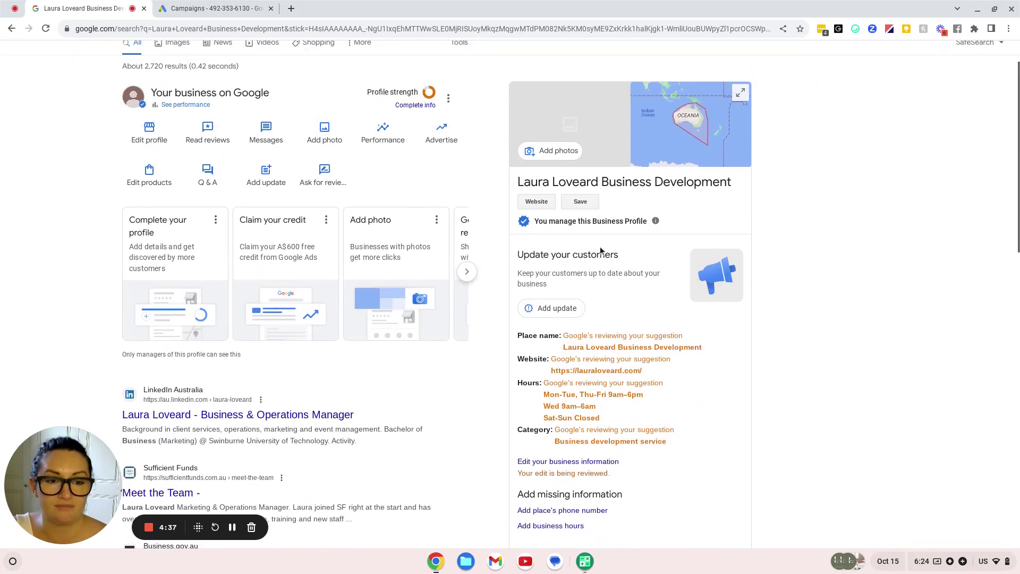
scroll(557, 295, "down", 1)
scroll(584, 372, "up", 1)
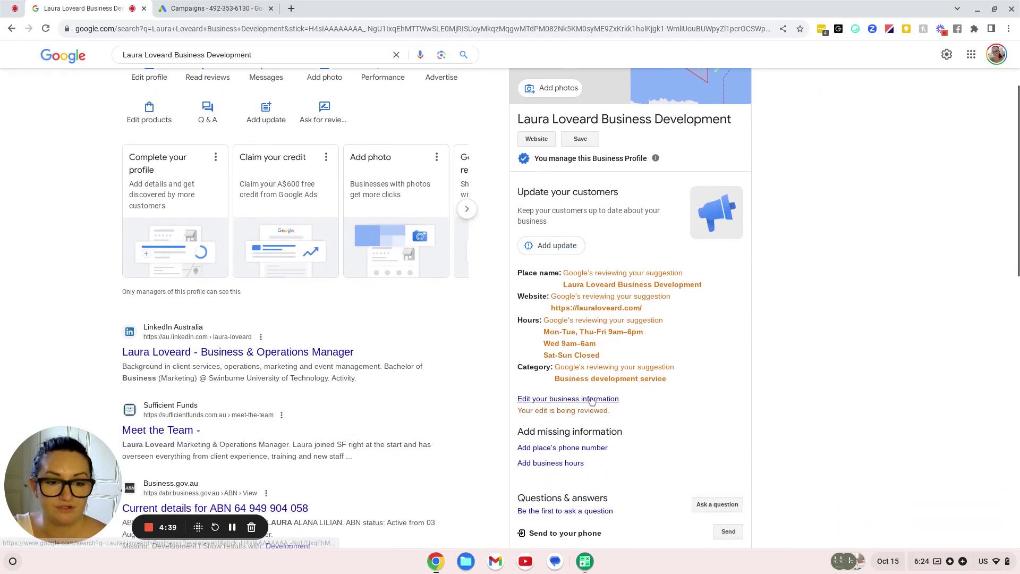
scroll(592, 402, "down", 2)
scroll(592, 403, "down", 3)
scroll(604, 354, "up", 1)
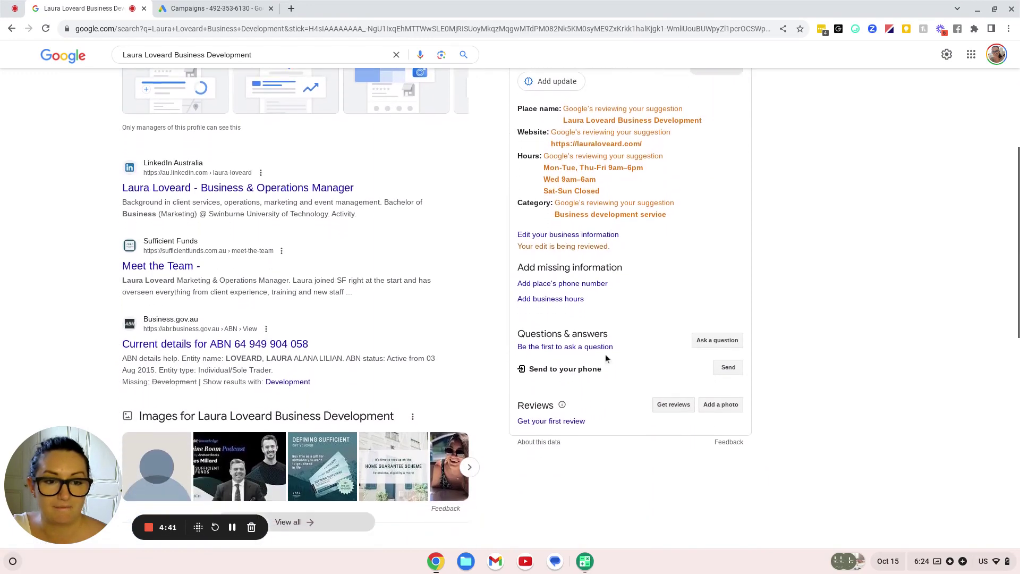
scroll(457, 256, "up", 3)
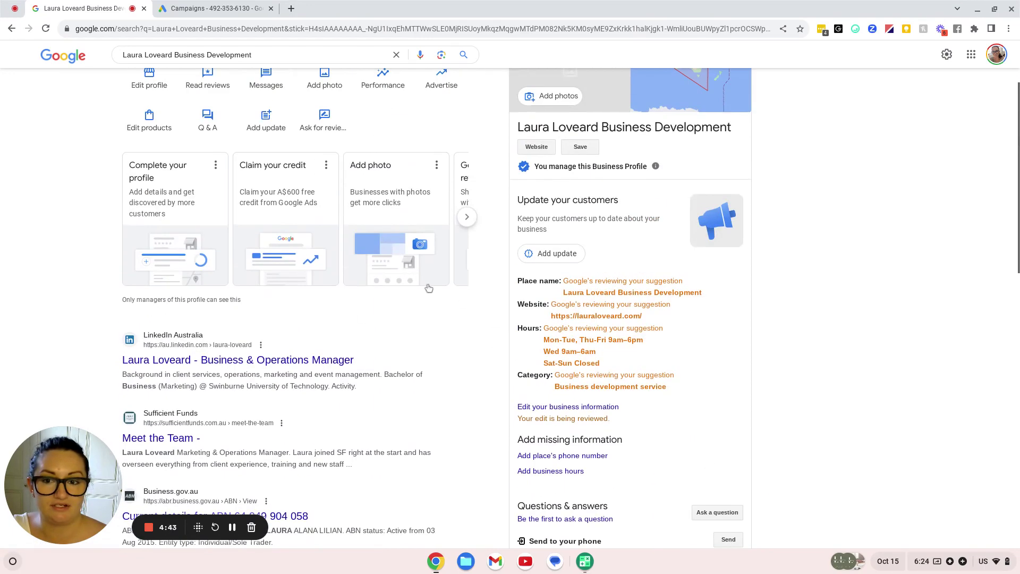
scroll(831, 444, "down", 4)
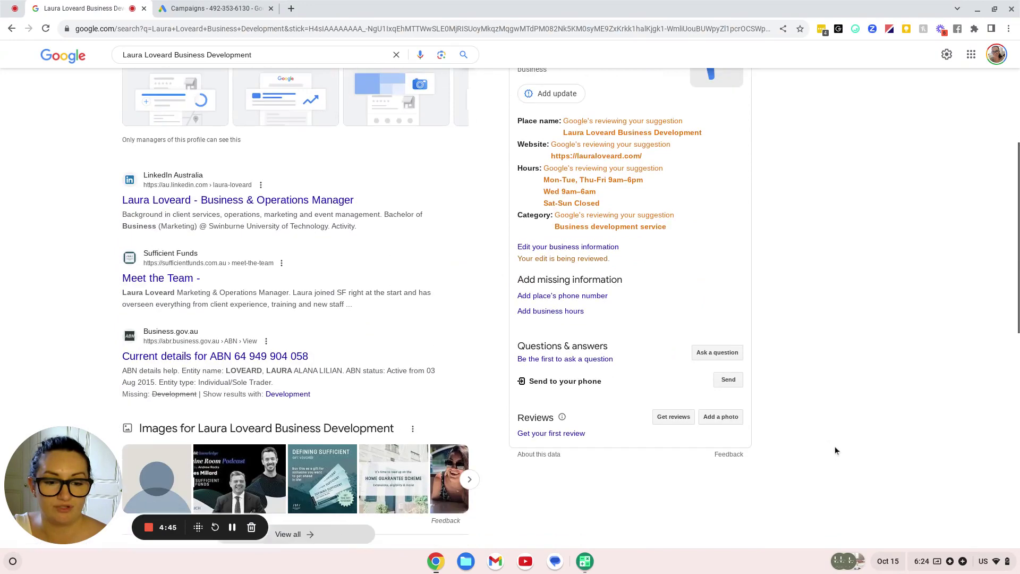
scroll(835, 449, "up", 6)
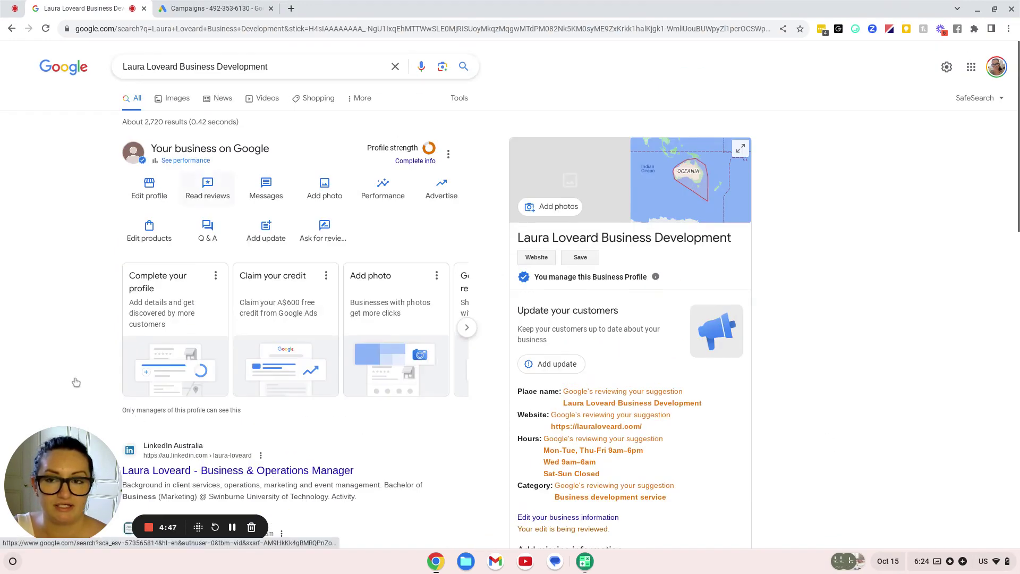